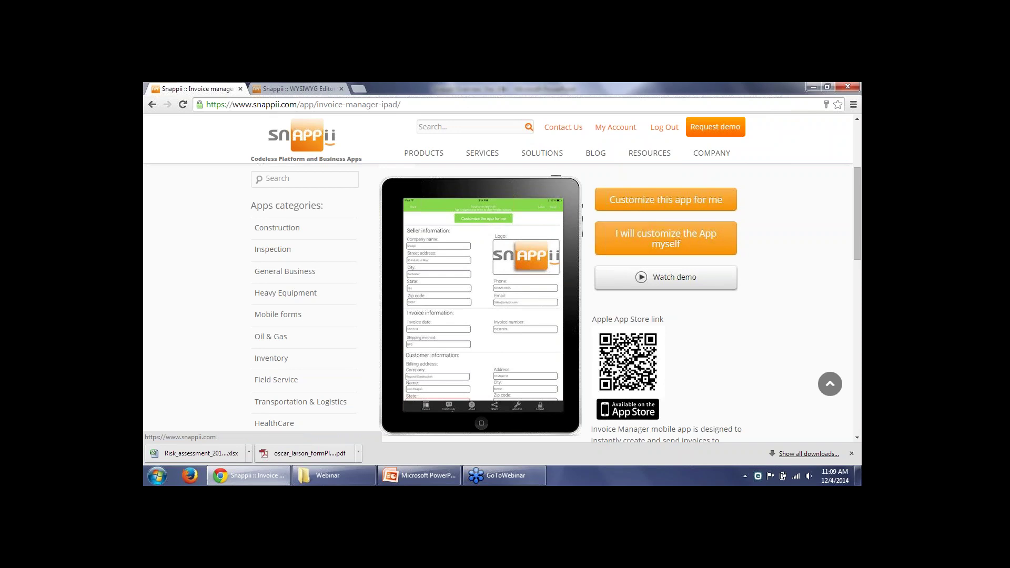
Open the Snappii site in a new browser tab and go through the account area to the My Apps list
middle_click(301, 136)
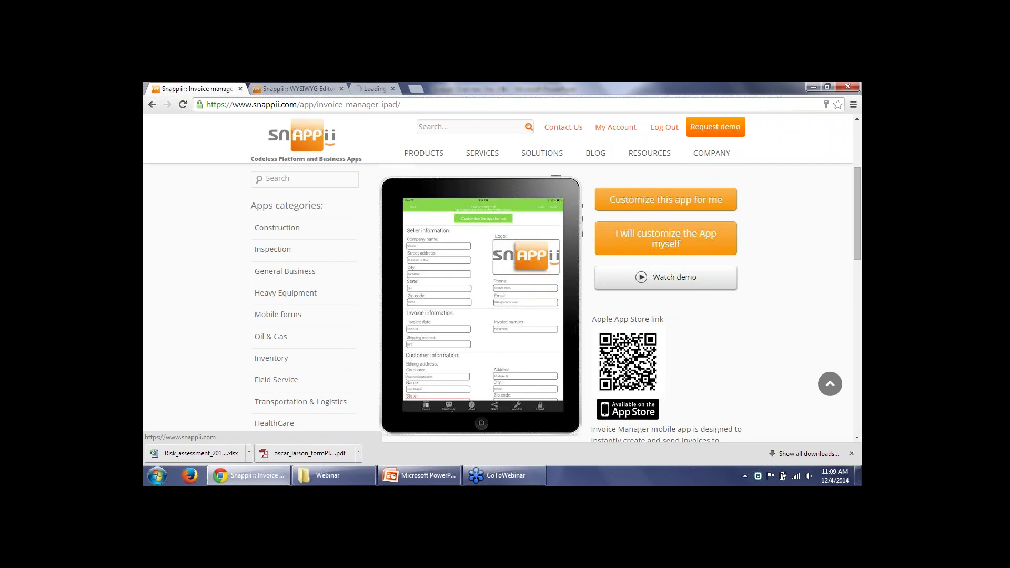
left_click(398, 88)
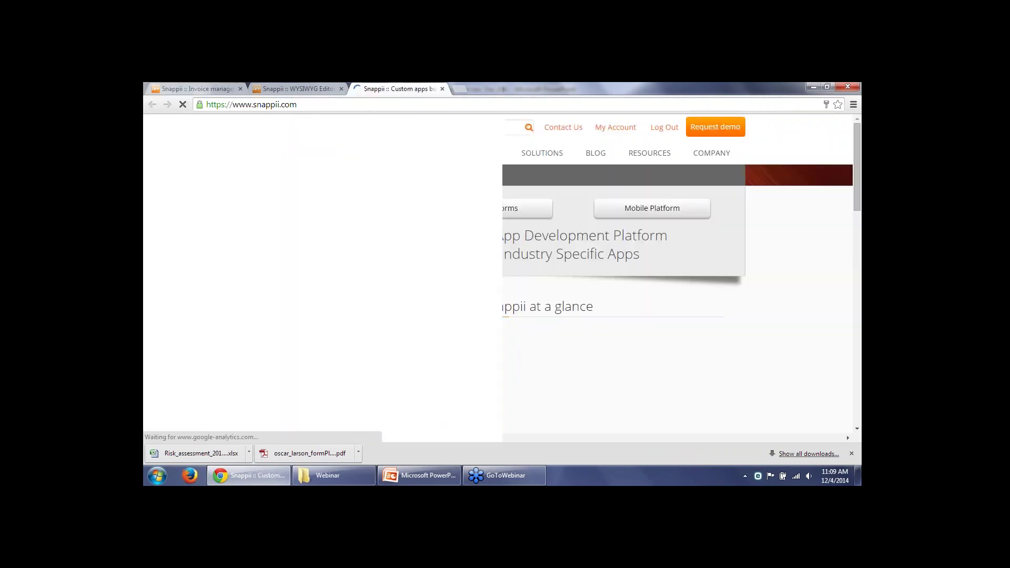
left_click(615, 128)
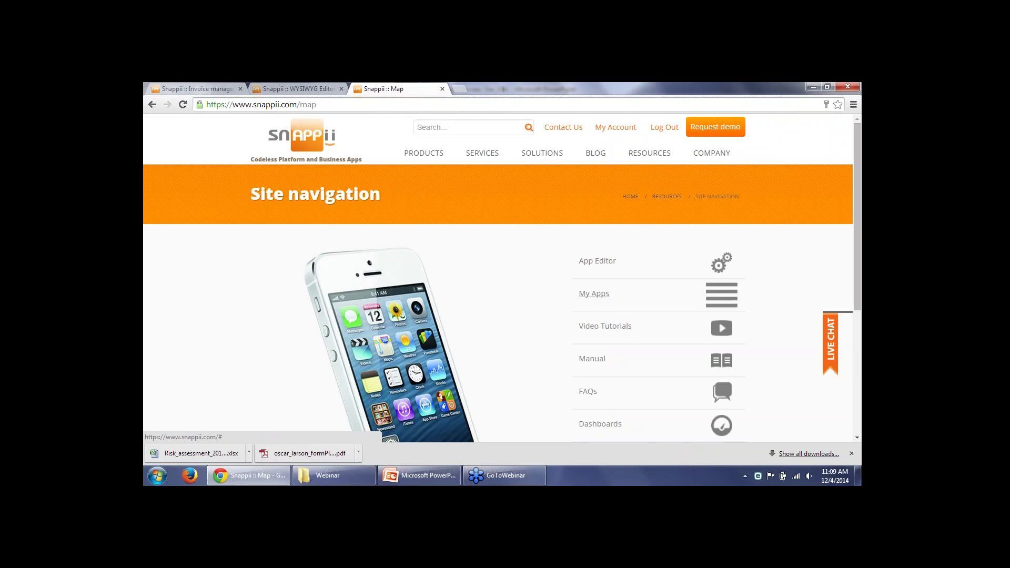
left_click(594, 293)
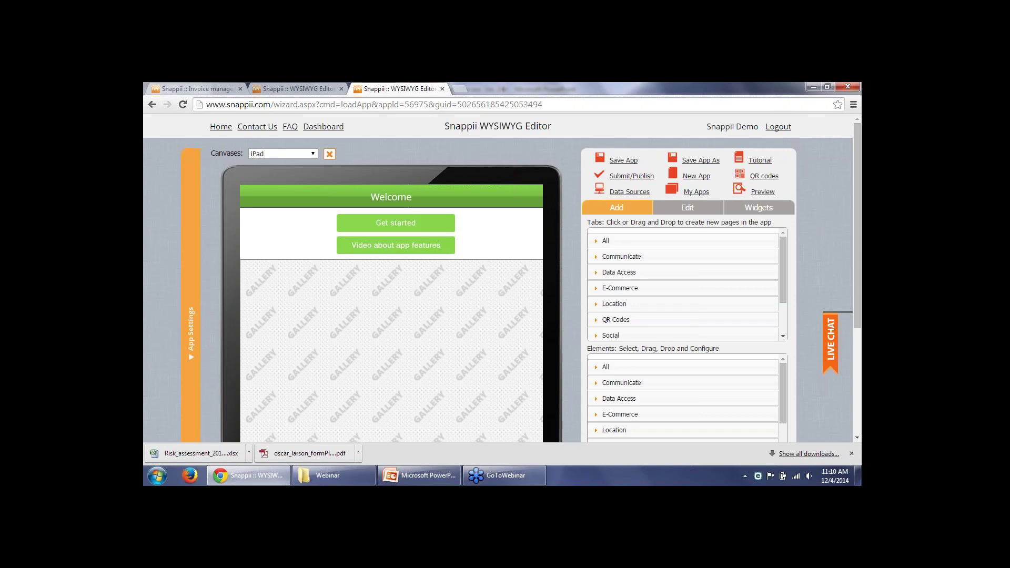
Look over the editor page and check which canvases are available for the app
scroll(503, 278, "down", 3)
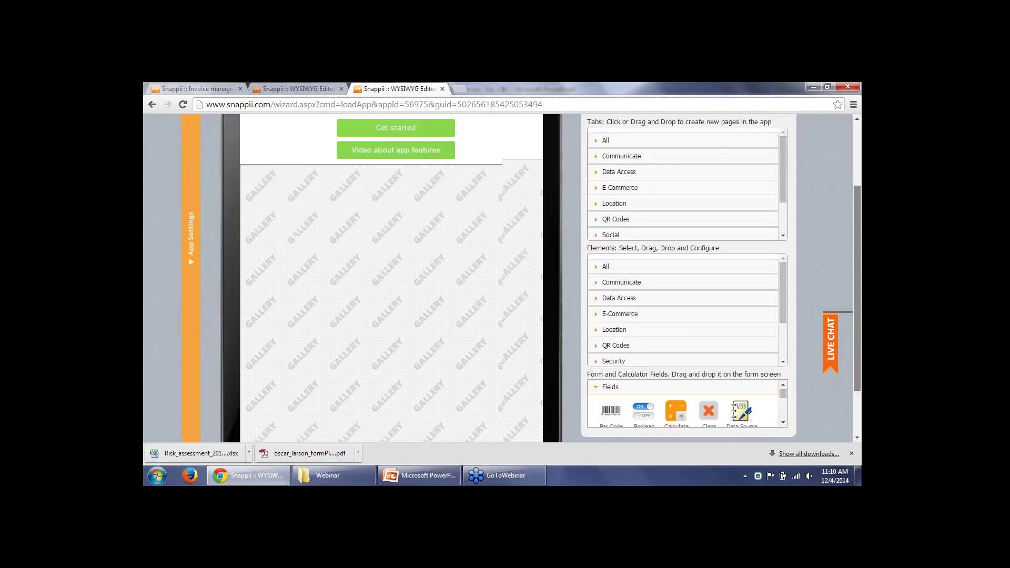
scroll(502, 279, "up", 3)
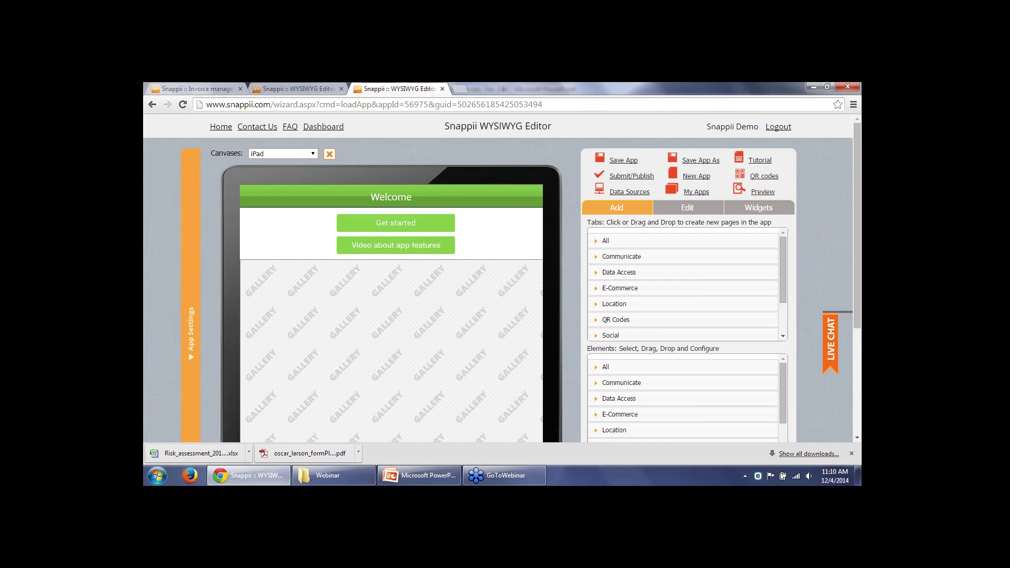
left_click(282, 154)
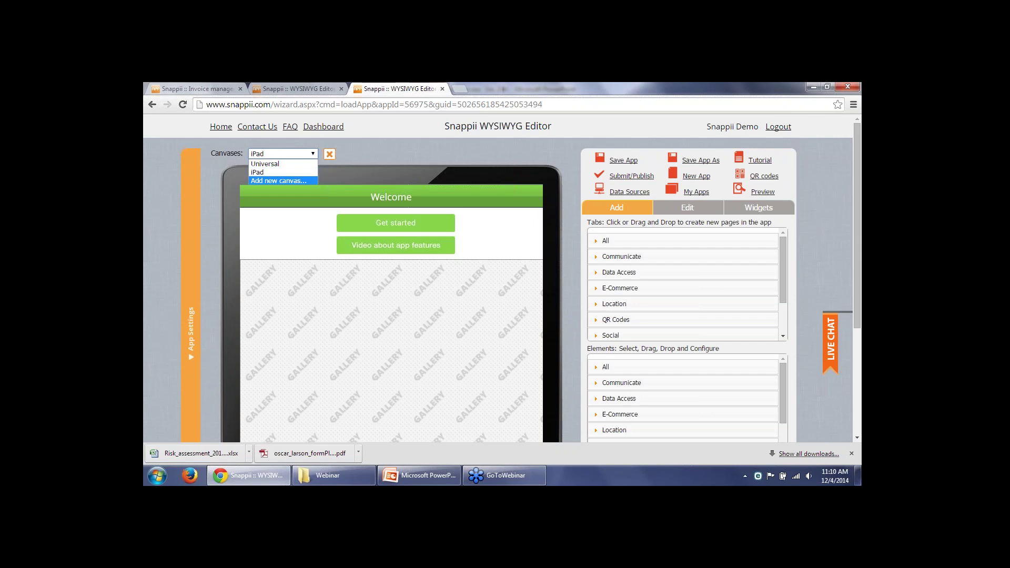
left_click(282, 181)
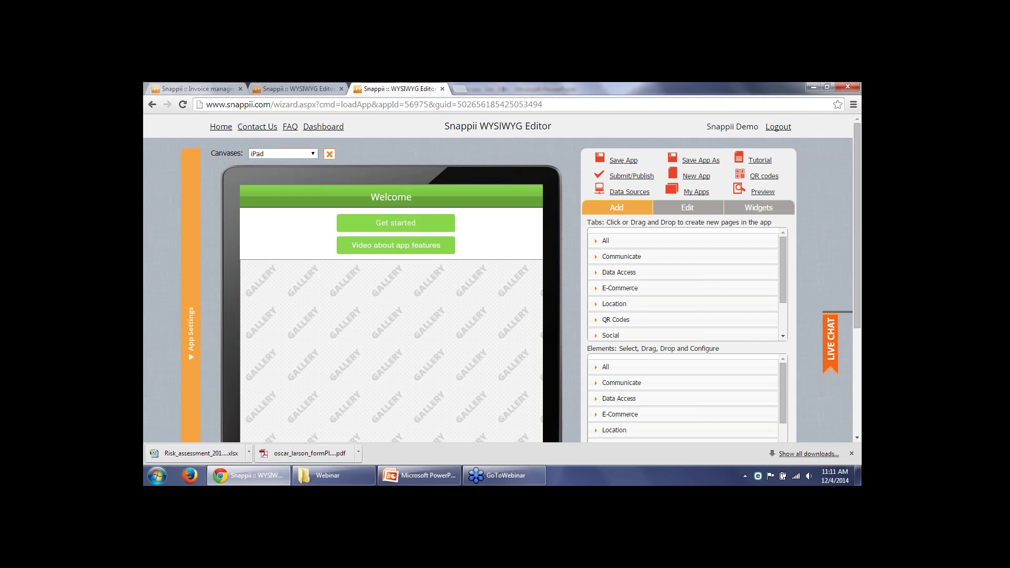
scroll(497, 278, "down", 3)
scroll(498, 278, "up", 2)
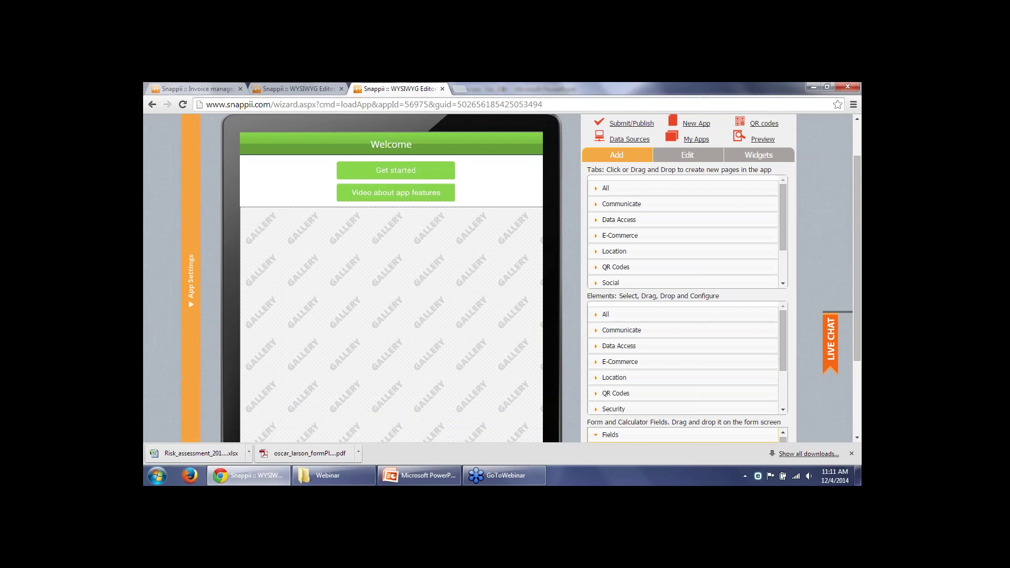
scroll(502, 279, "down", 2)
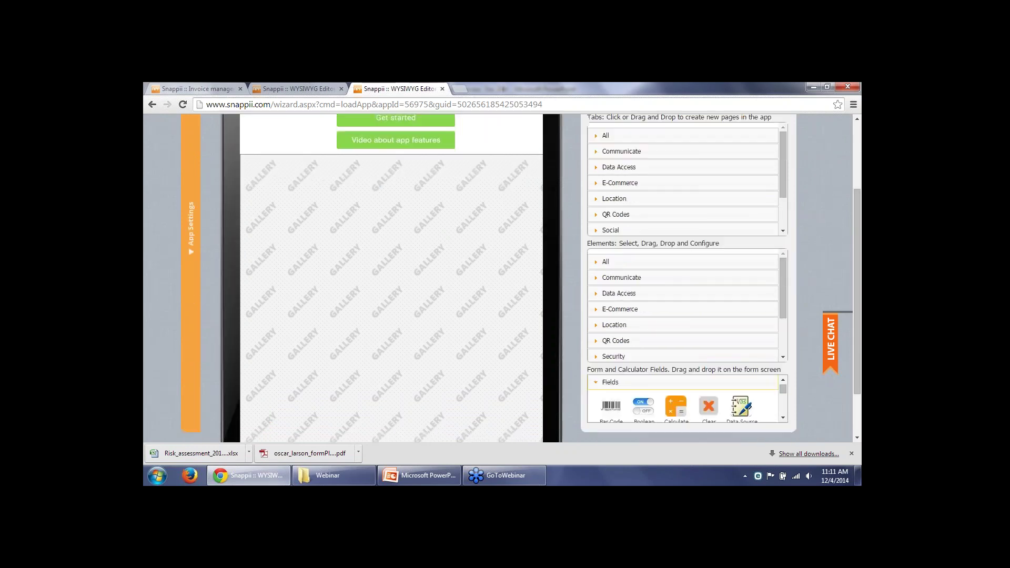
scroll(502, 279, "up", 1)
scroll(502, 279, "up", 1)
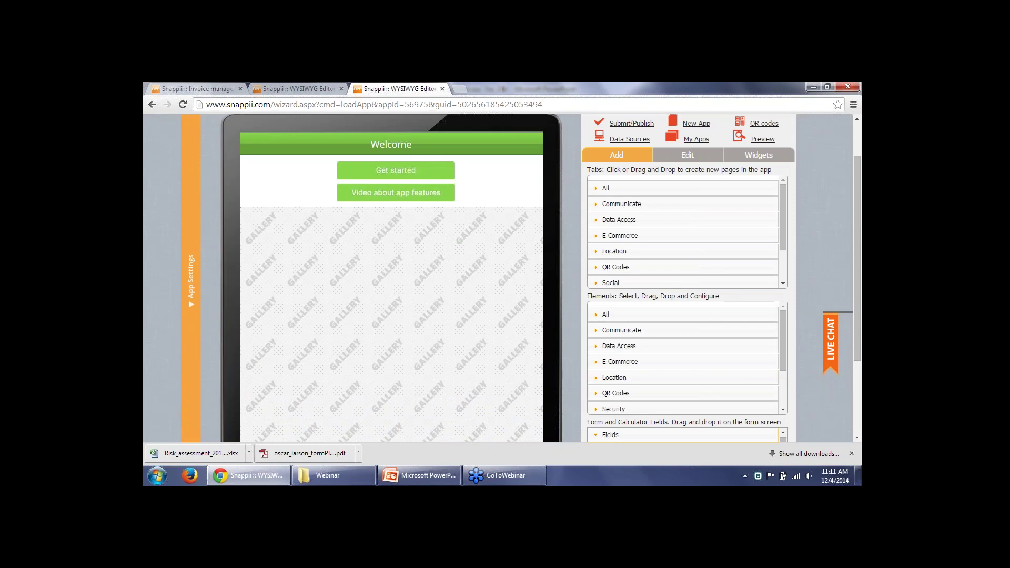
scroll(502, 279, "down", 1)
scroll(502, 279, "up", 1)
scroll(501, 278, "down", 1)
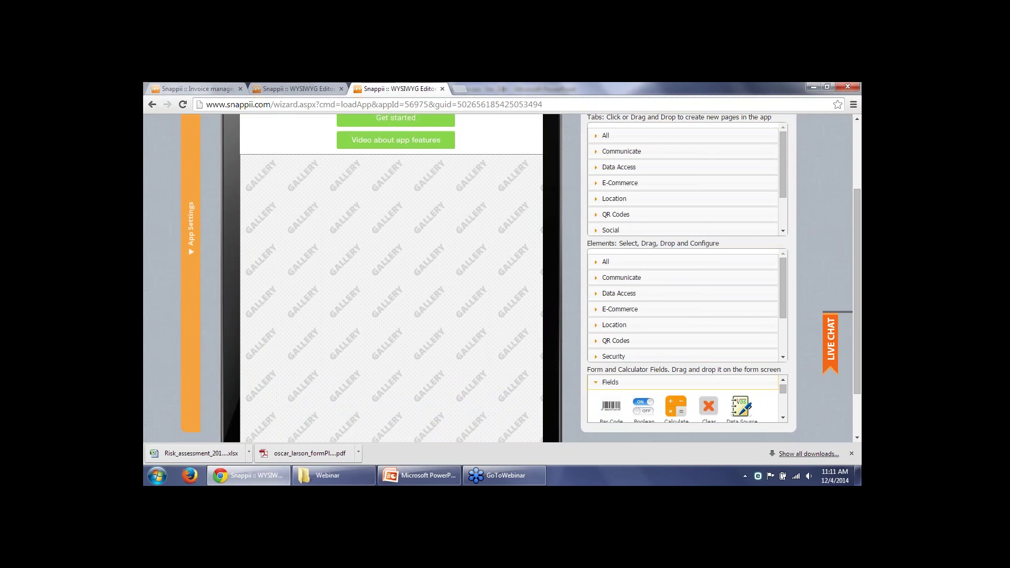
scroll(501, 279, "down", 1)
scroll(502, 279, "up", 2)
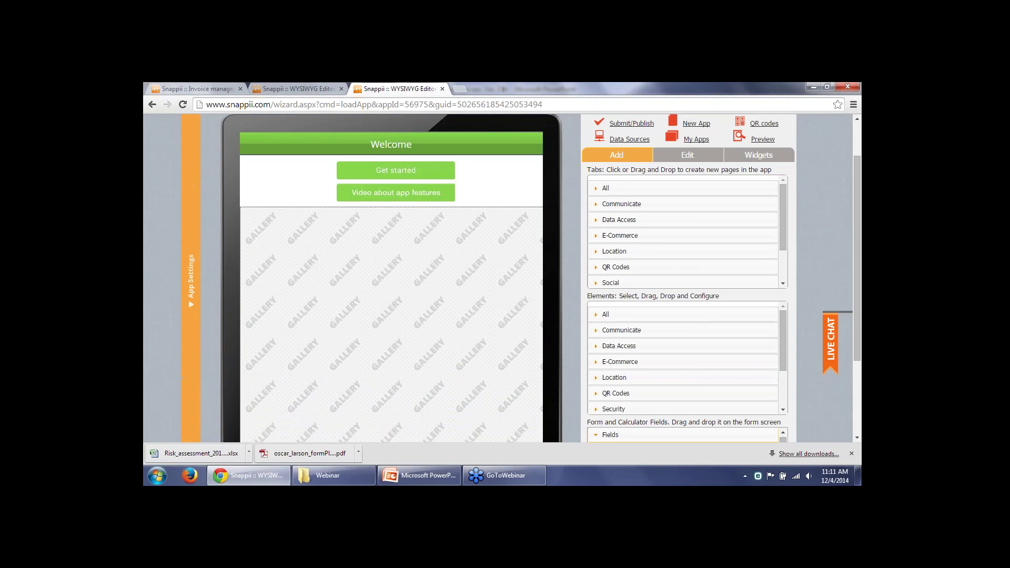
Open the Login page linked from the Welcome page's Get started button and examine its fields and buttons
left_click(395, 170)
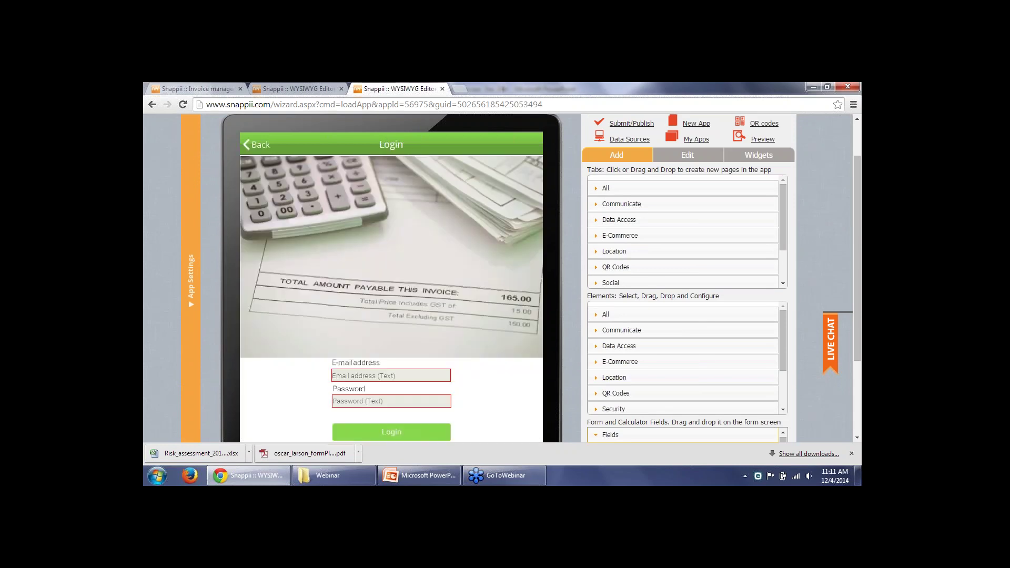
scroll(390, 298, "down", 1)
scroll(392, 299, "down", 1)
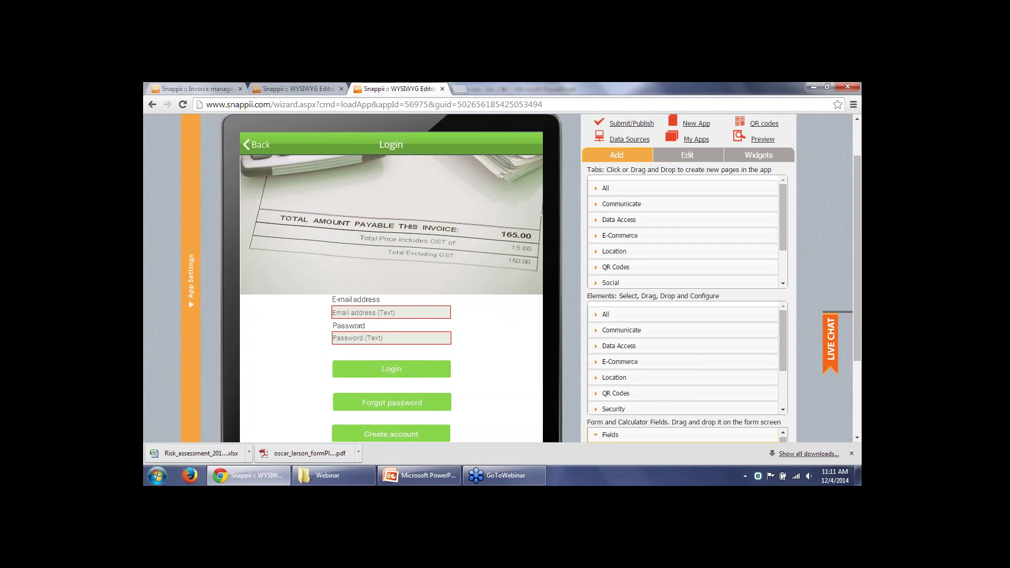
scroll(502, 279, "down", 2)
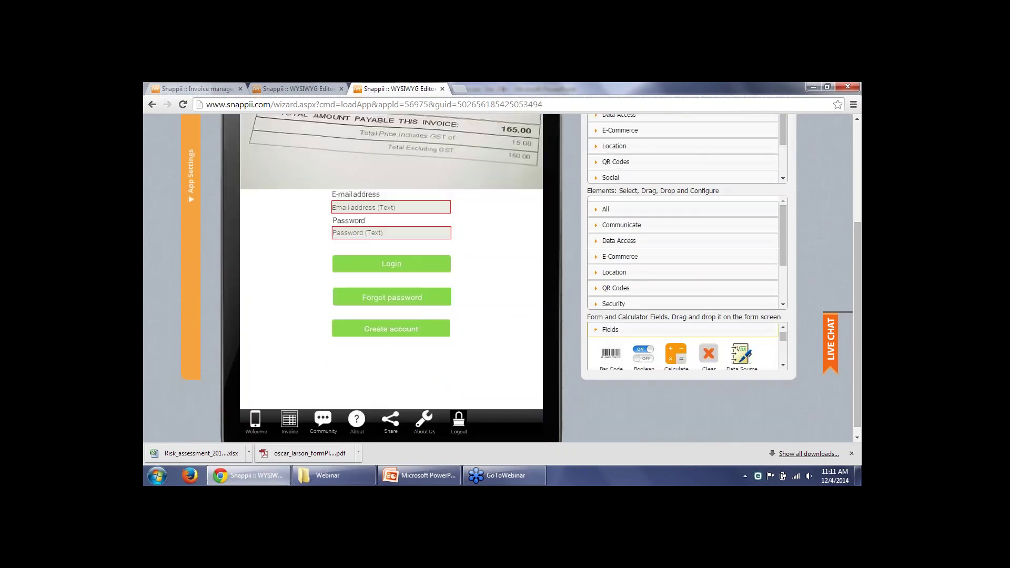
Check which user types the Welcome tab is shown to, keeping the visibility settings as they are
left_click(255, 422)
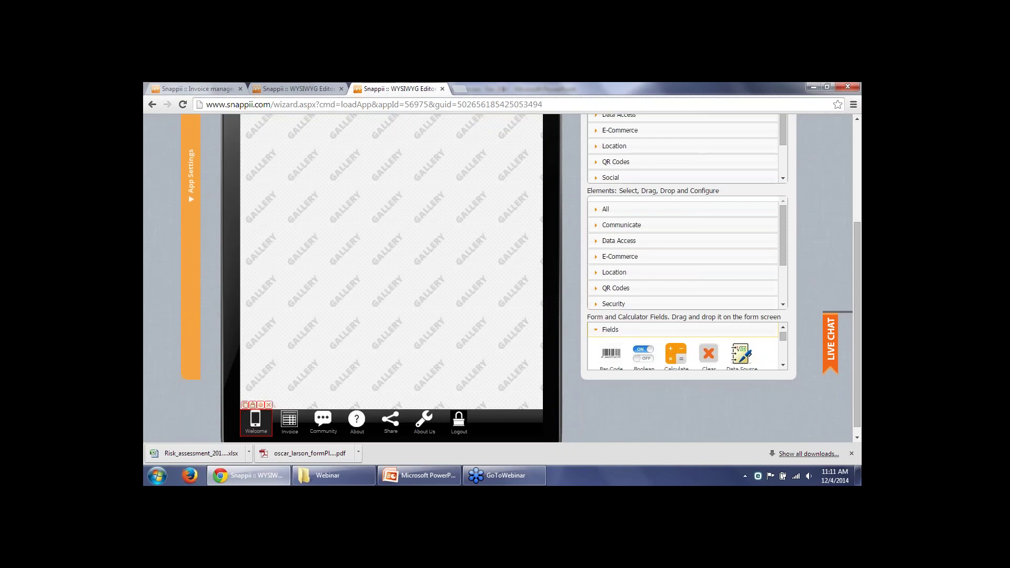
left_click(253, 405)
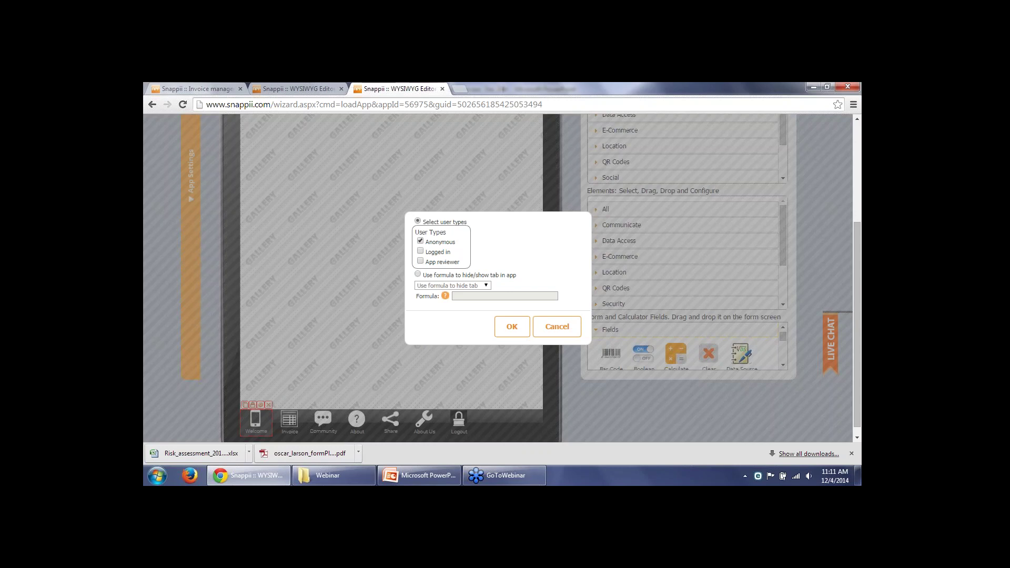
left_click(511, 326)
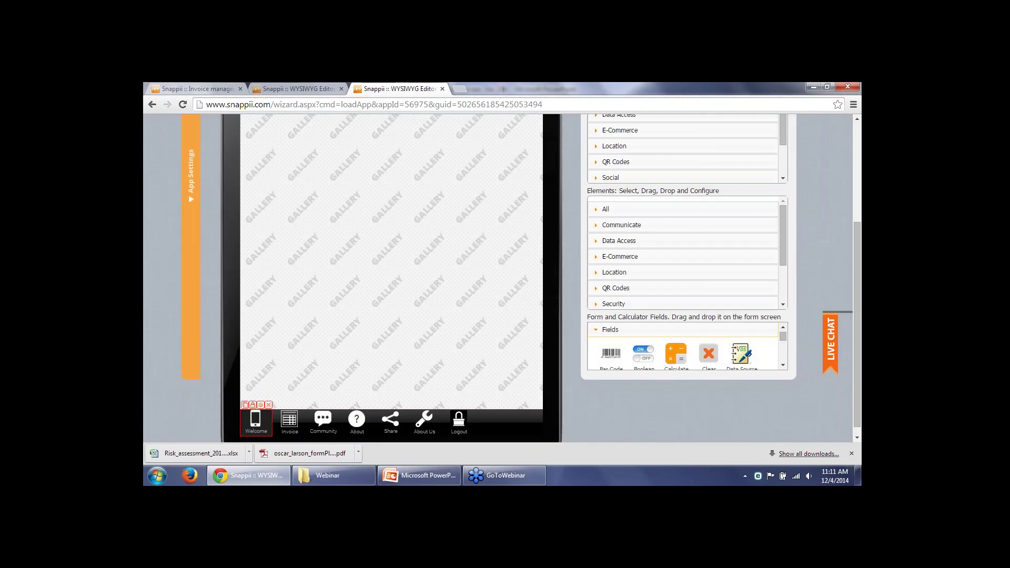
Check which user types the Invoice tab is shown to, keeping its visibility settings as they are
left_click(290, 422)
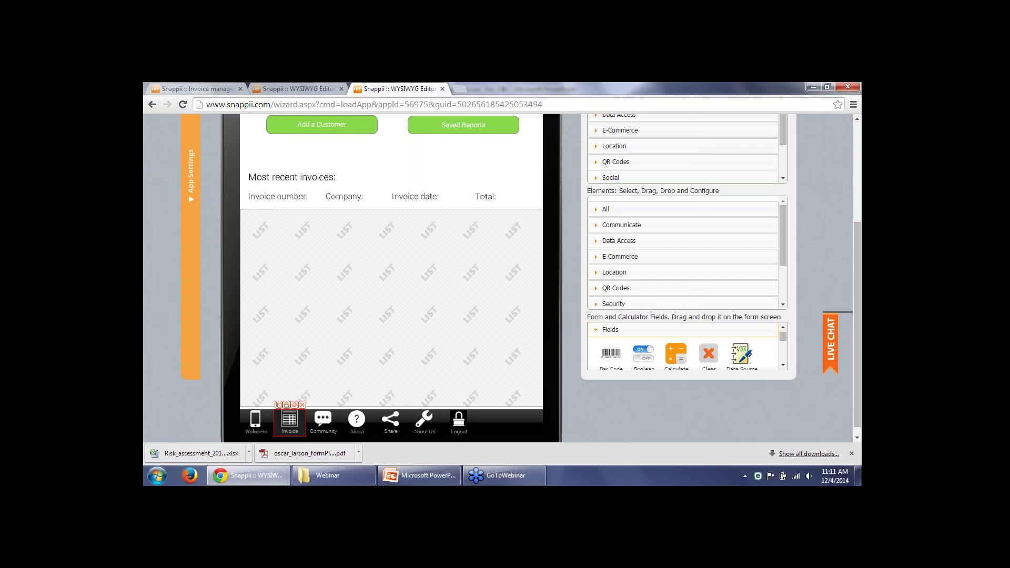
left_click(286, 404)
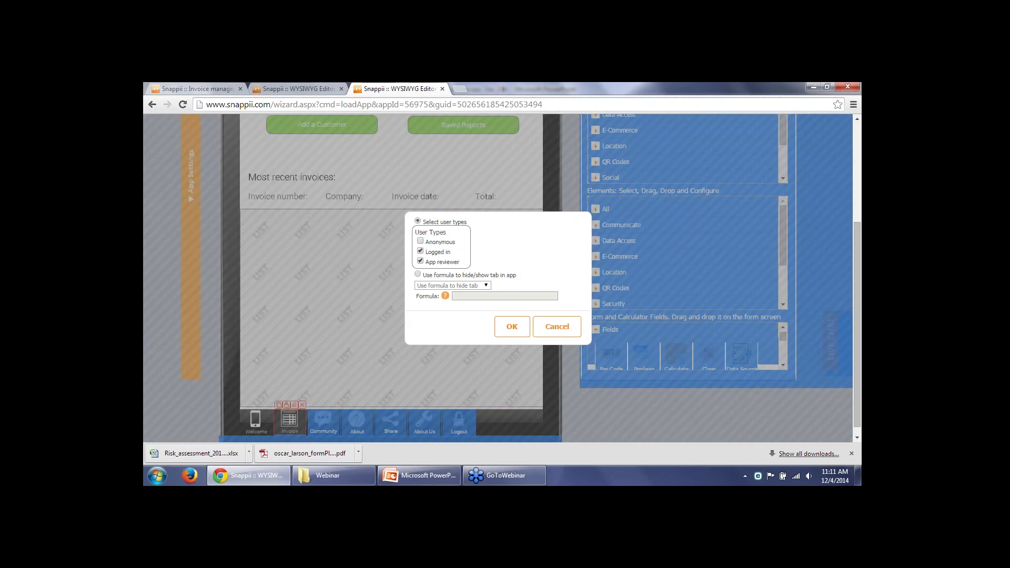
left_click_drag(456, 242, 424, 251)
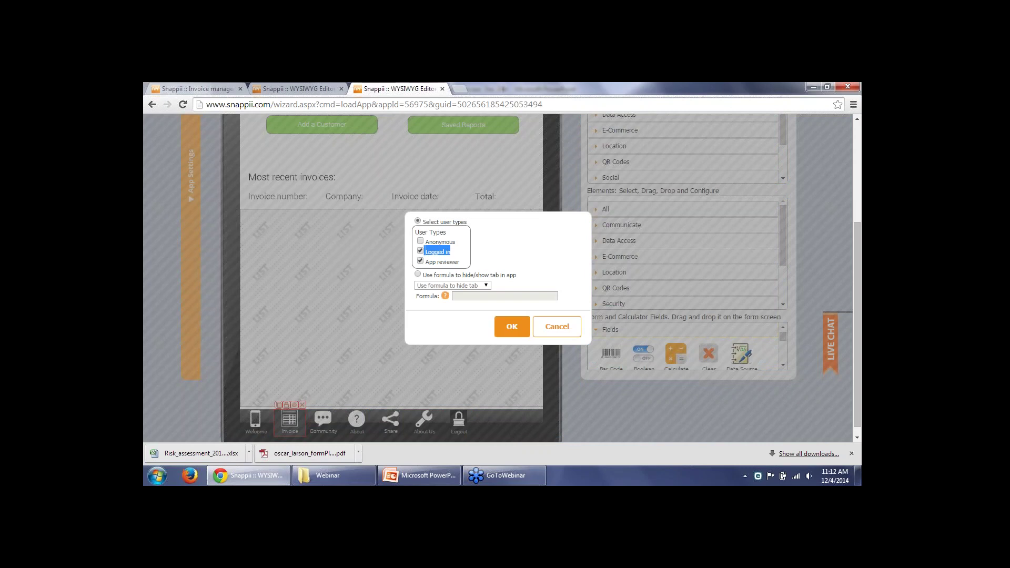
left_click(511, 326)
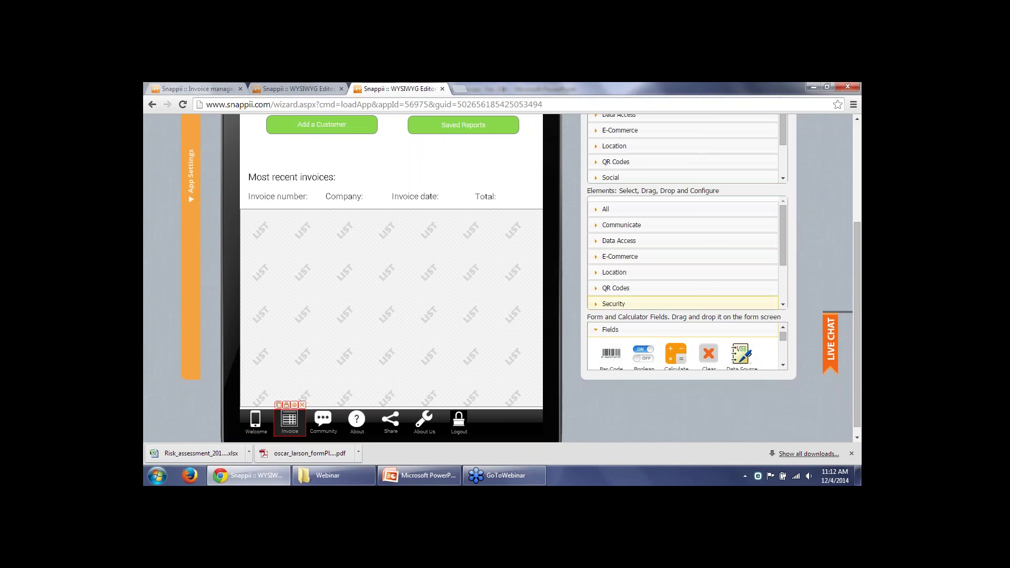
View the Community, About, Share, About Us and Logout tabs one after another, and return to the Invoice page
left_click(323, 422)
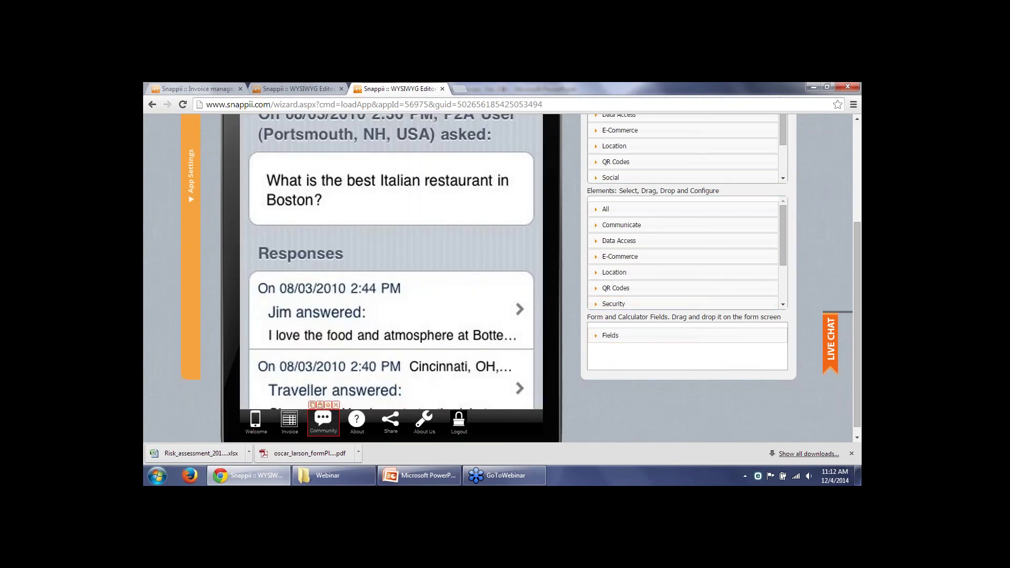
left_click(357, 422)
left_click(390, 422)
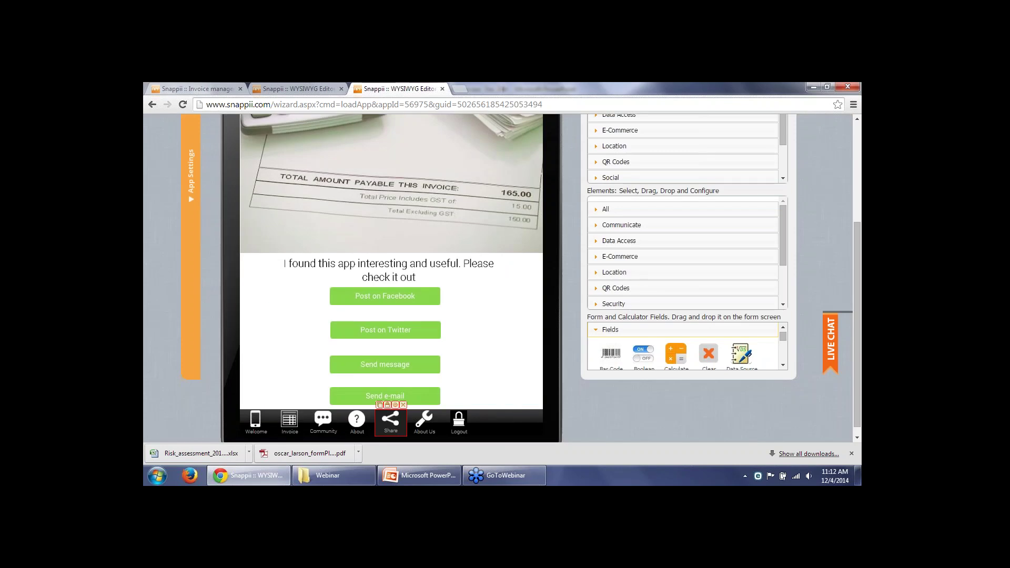
left_click(424, 423)
left_click(459, 422)
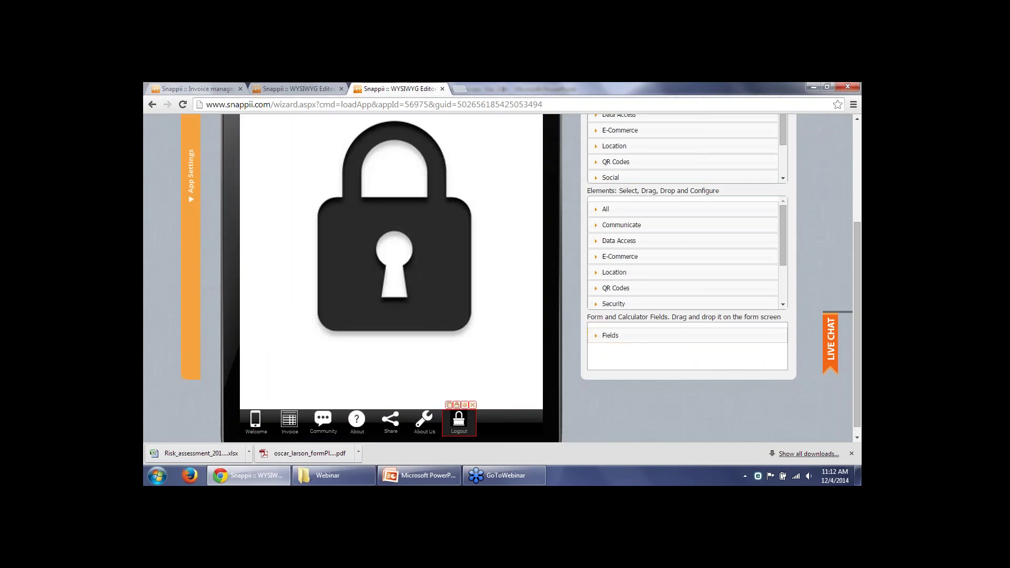
left_click(289, 423)
scroll(499, 279, "up", 2)
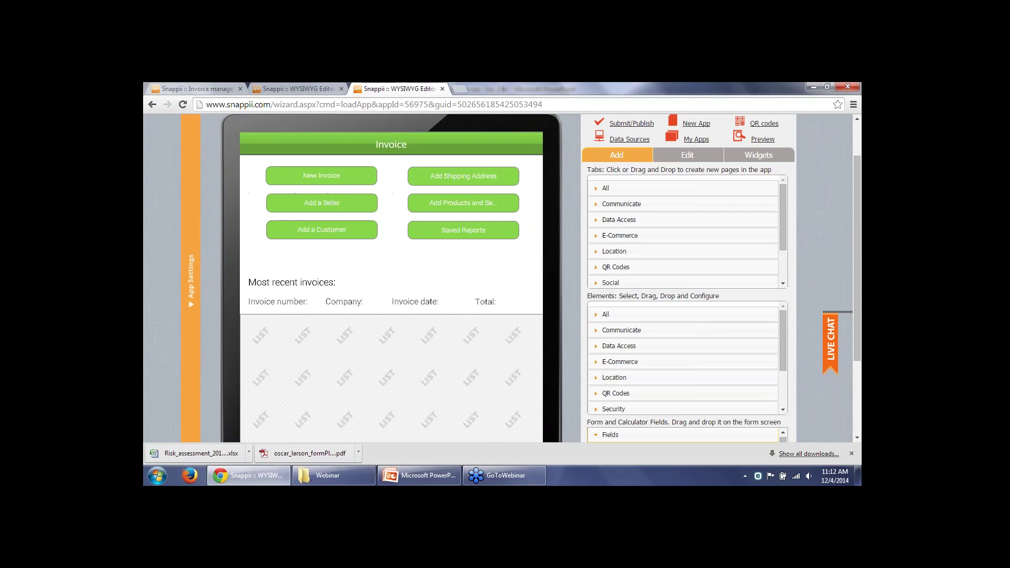
Add a new blank page tab to the app with the default title and tab name "New Tab"
left_click(606, 188)
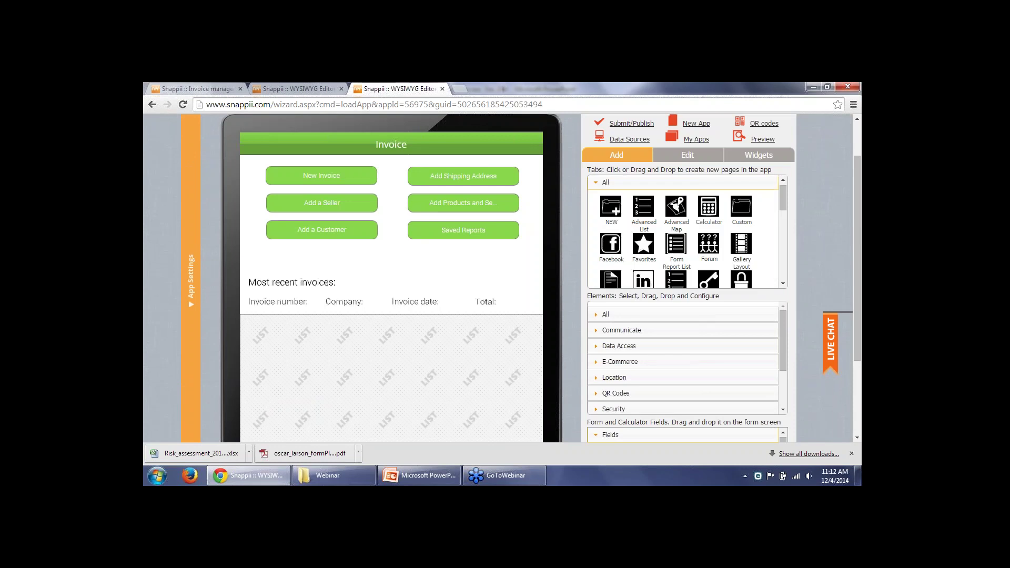
left_click(610, 208)
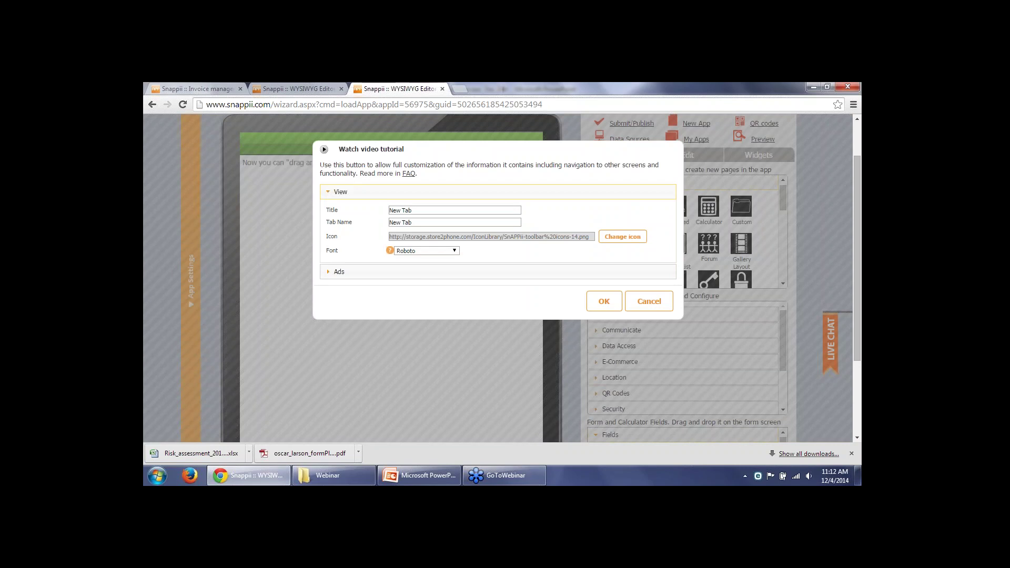
left_click_drag(411, 210, 389, 210)
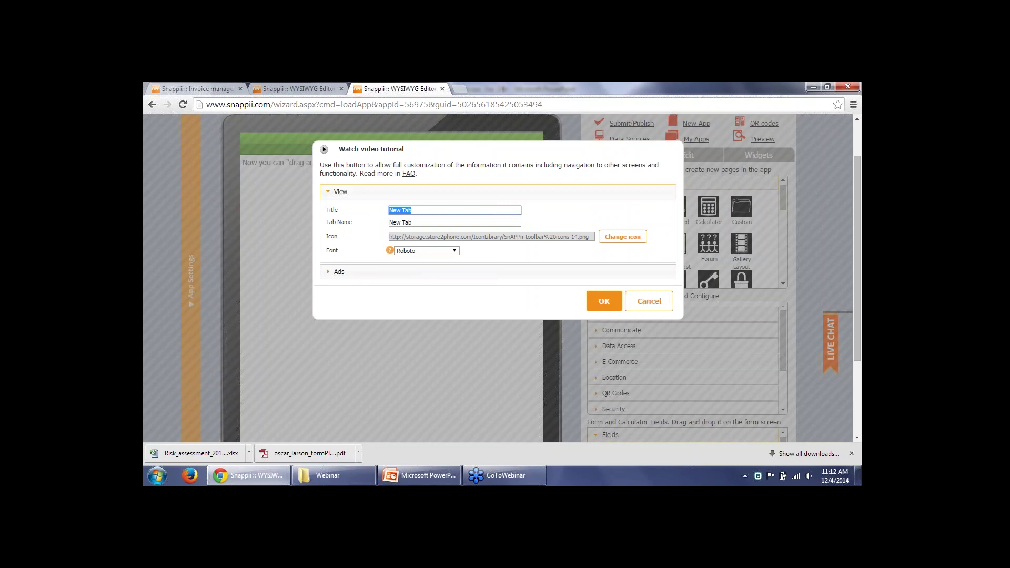
left_click(603, 301)
Delete the New Tab page from the app's tab bar and confirm its removal
scroll(497, 278, "down", 3)
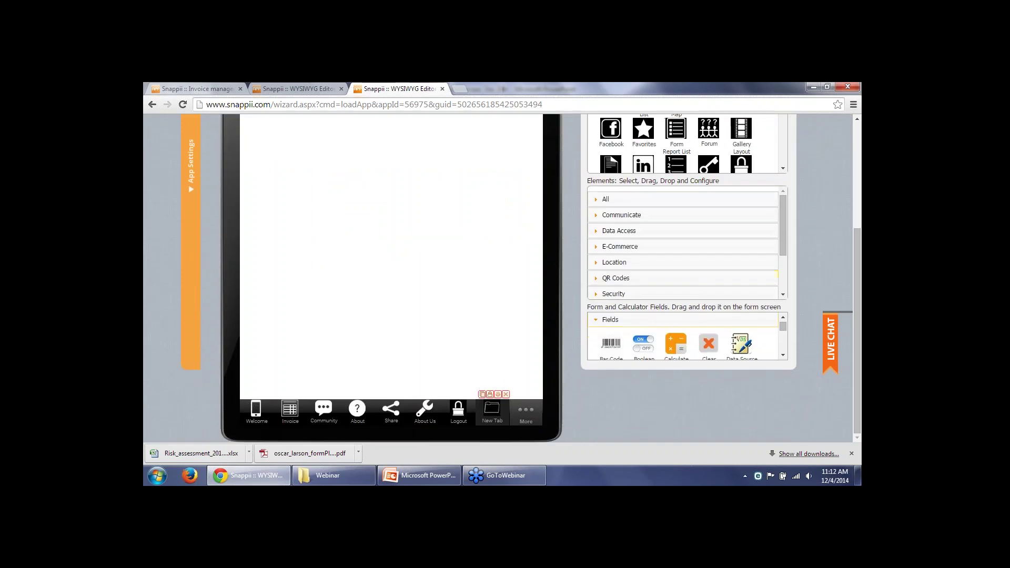
left_click(505, 394)
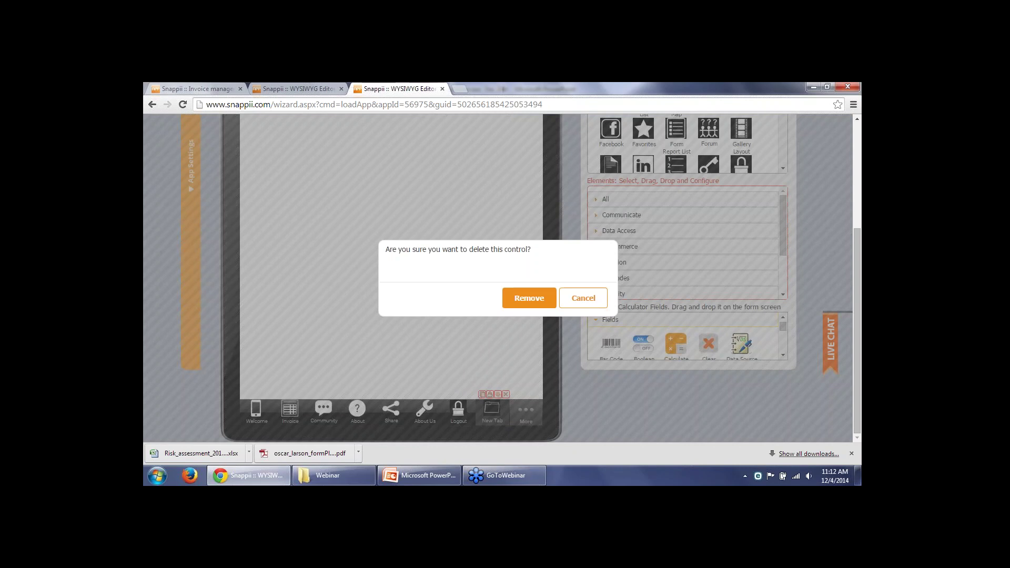
key("Return")
key("Return")
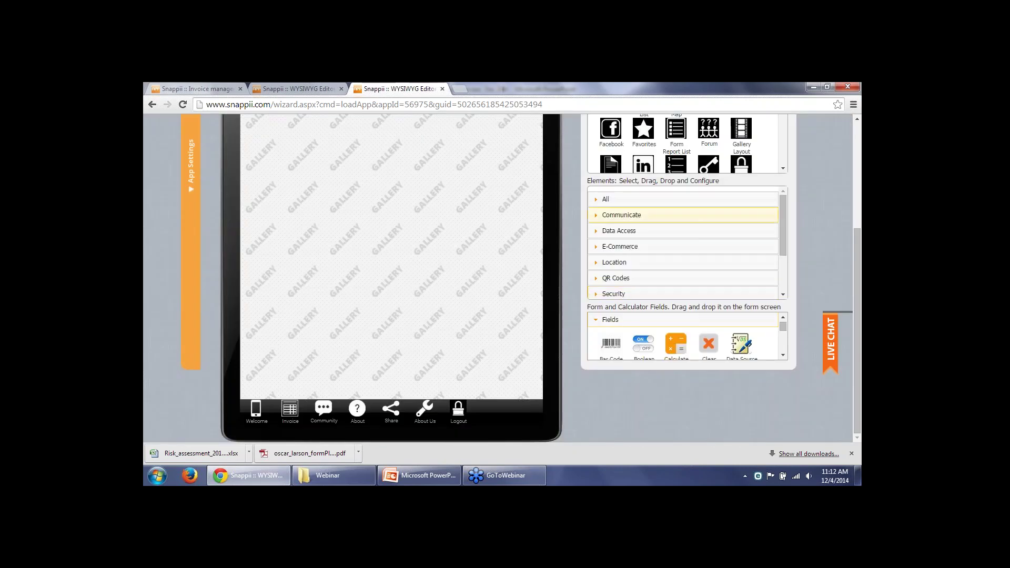
Expand the full list of elements and examine which ones can be placed on the app's pages
left_click(605, 199)
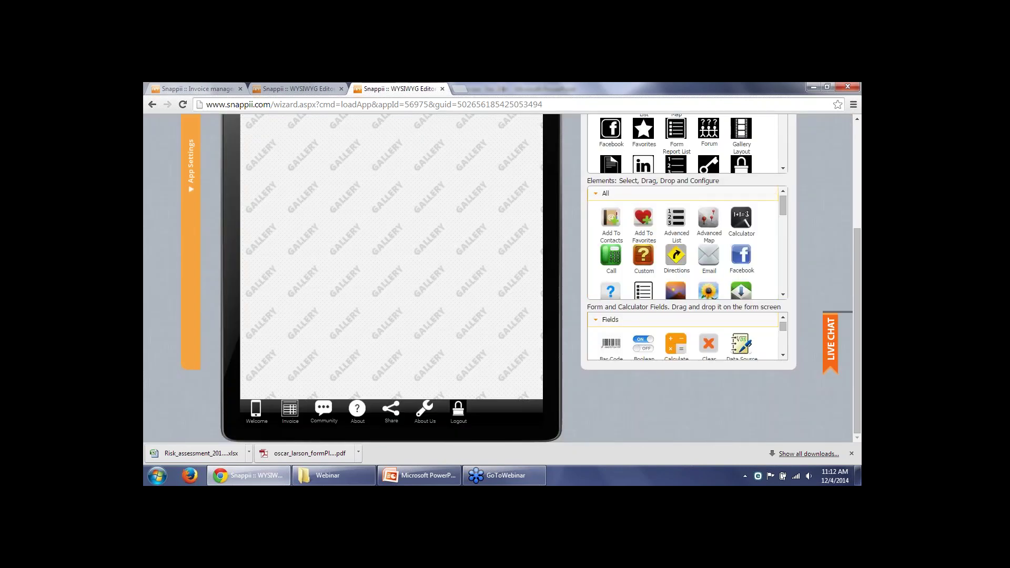
scroll(502, 279, "up", 2)
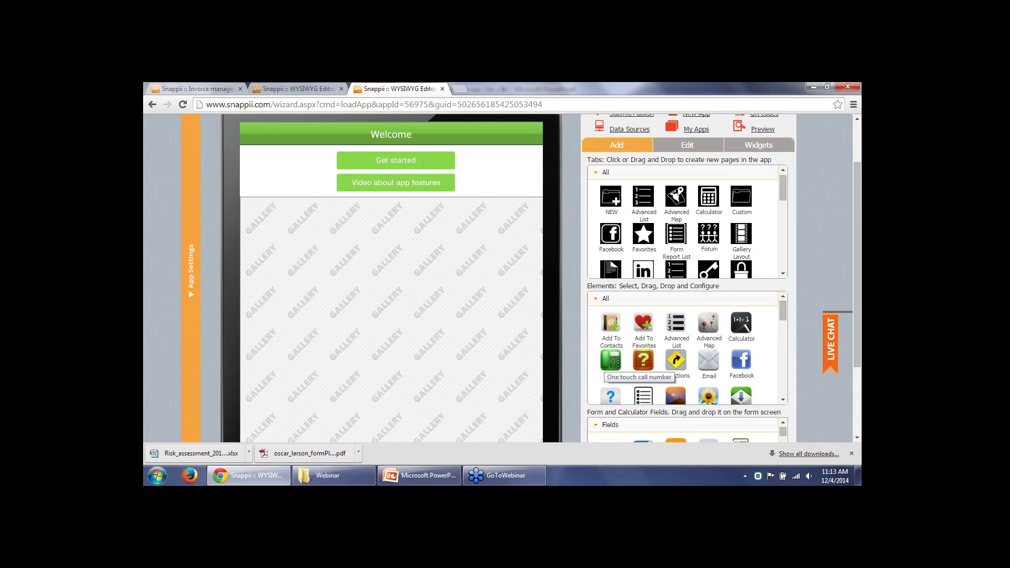
Add a Call element with its default settings beside the Welcome page's Get started button, and remove it again
left_click_drag(611, 363, 300, 159)
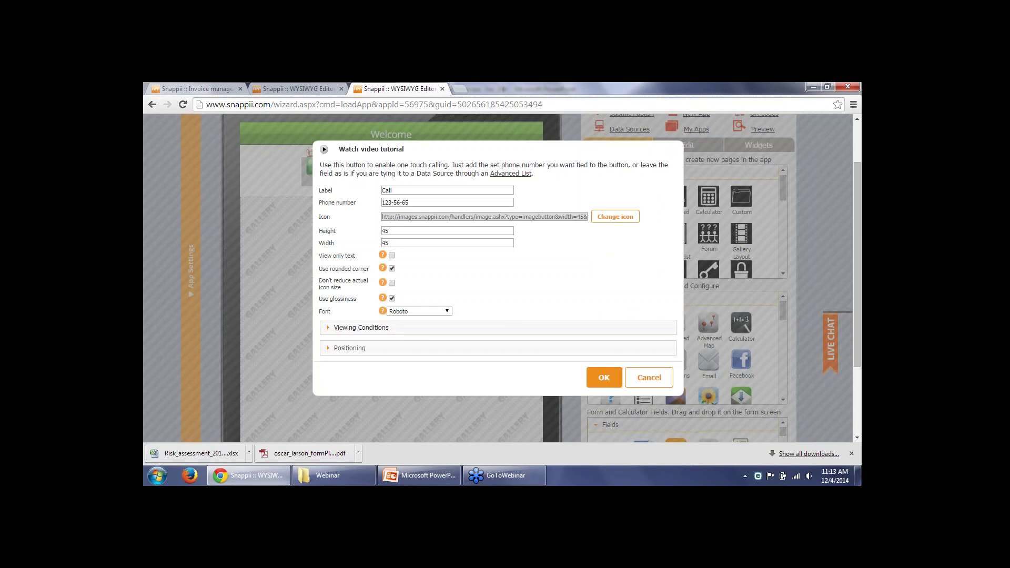
left_click(604, 377)
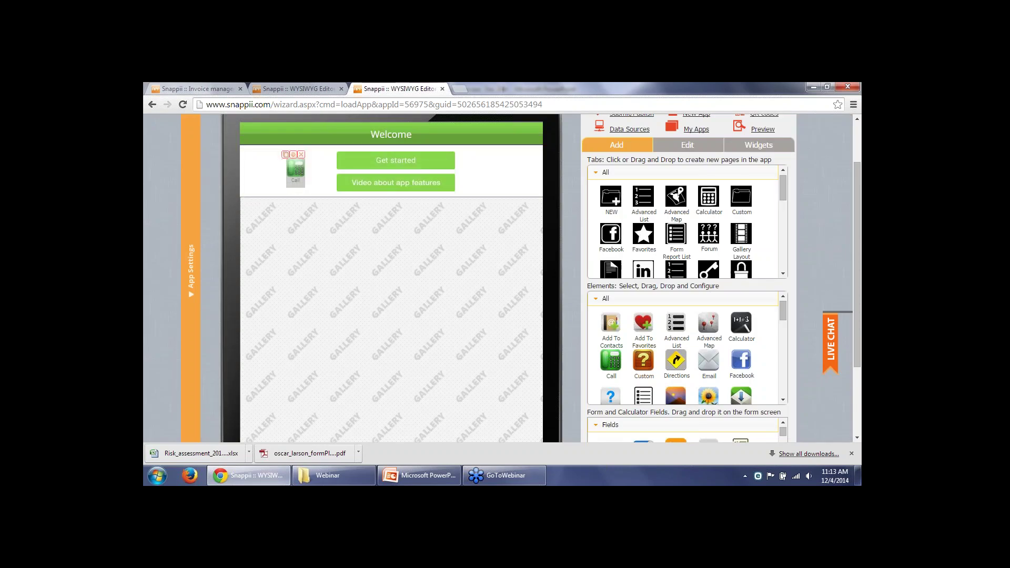
left_click(301, 154)
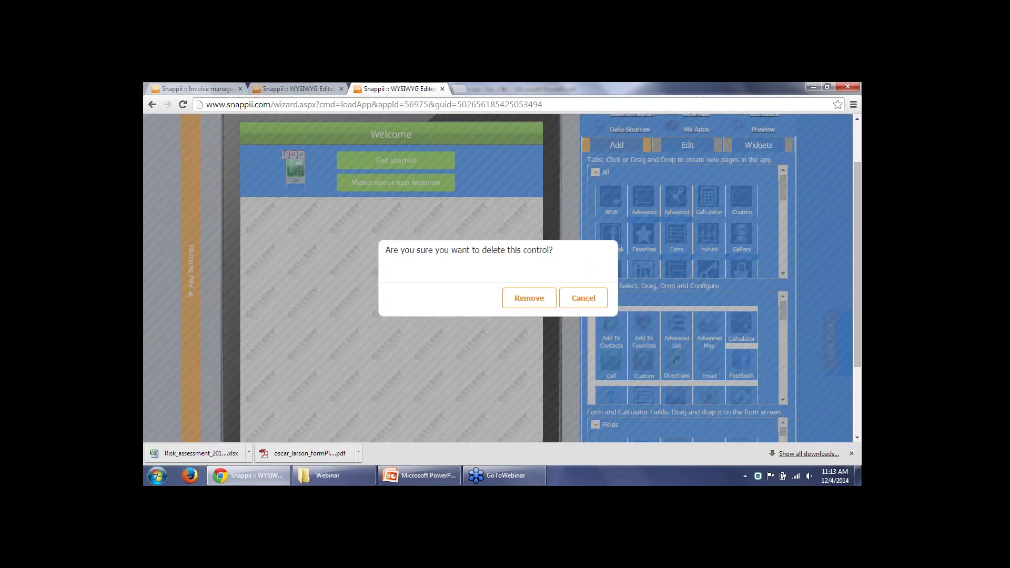
left_click(527, 295)
Save the app and dismiss the confirmation with the QR codes
left_click(592, 302)
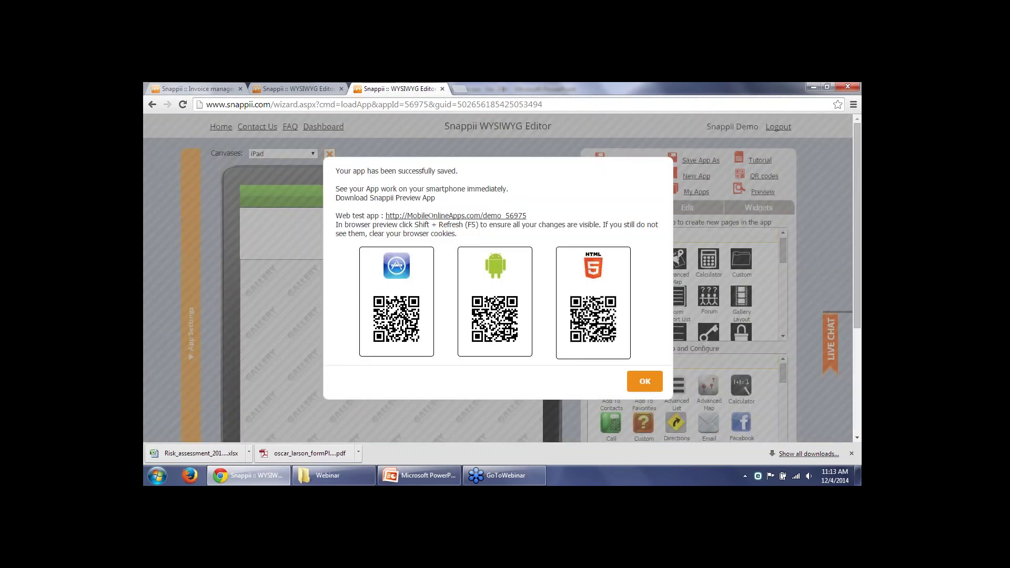
left_click(645, 381)
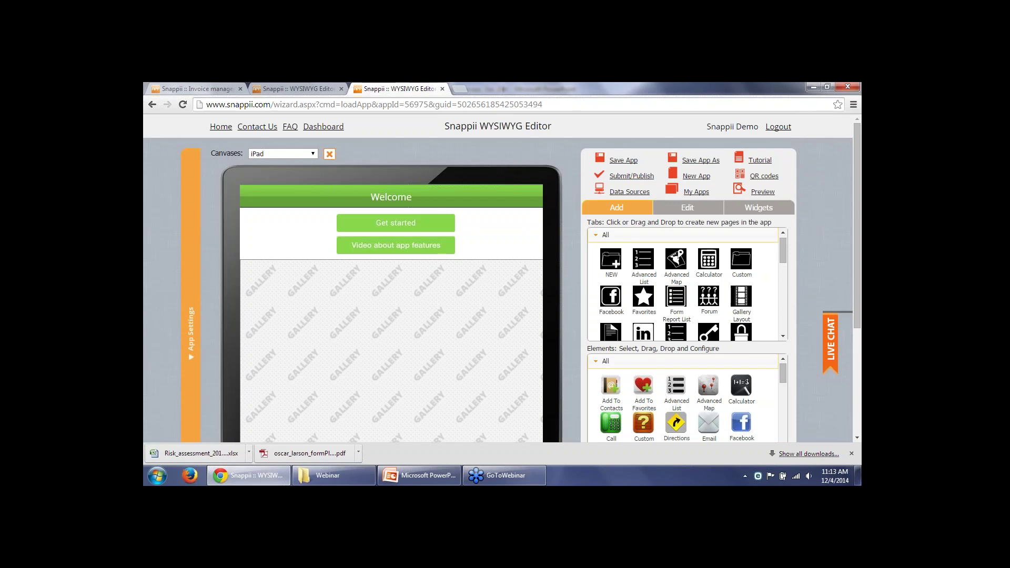
scroll(499, 278, "down", 3)
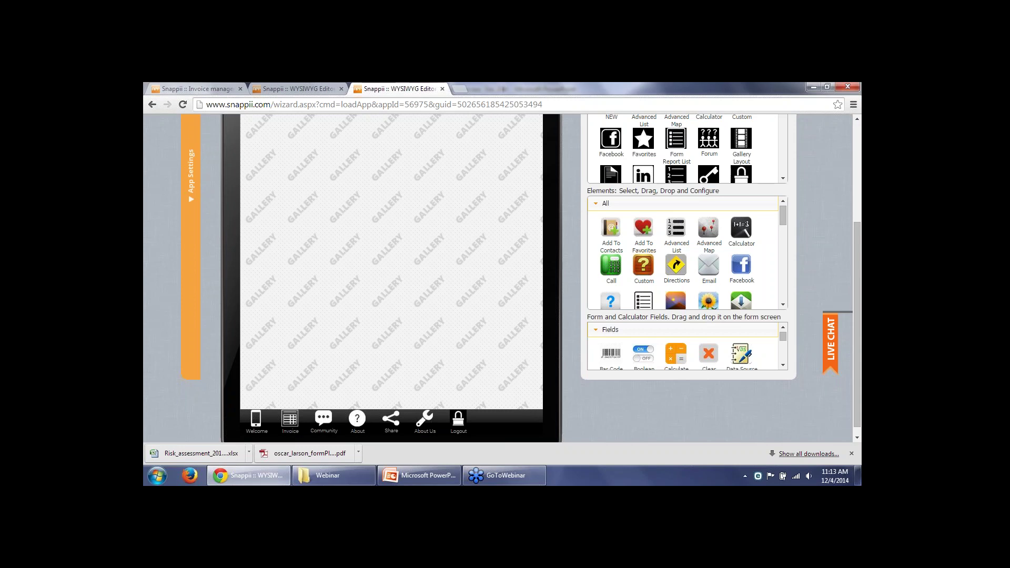
scroll(502, 278, "up", 3)
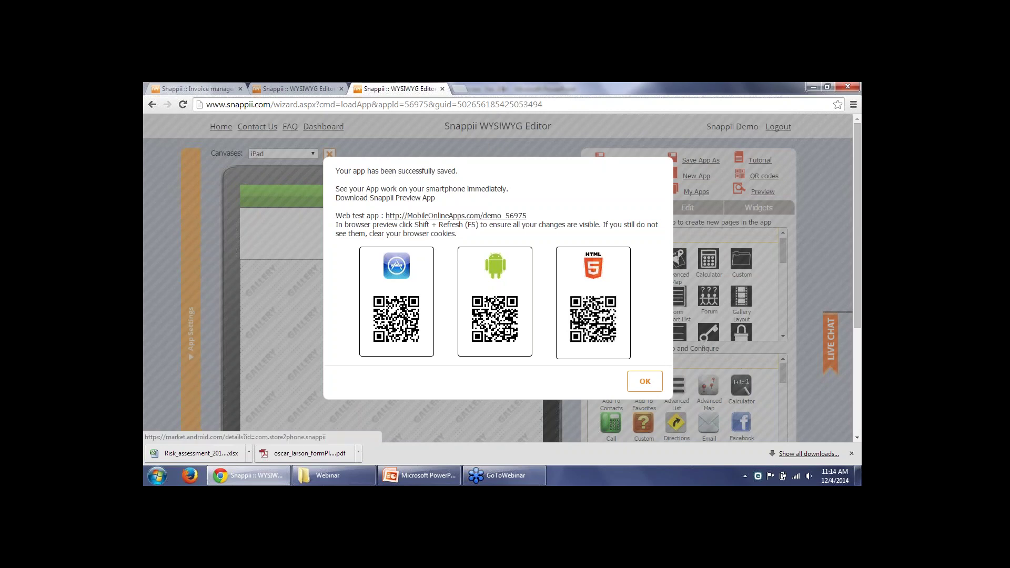
Open the linked web test app and the iOS preview app page from the saved-app message, and dismiss the message
left_click(456, 216)
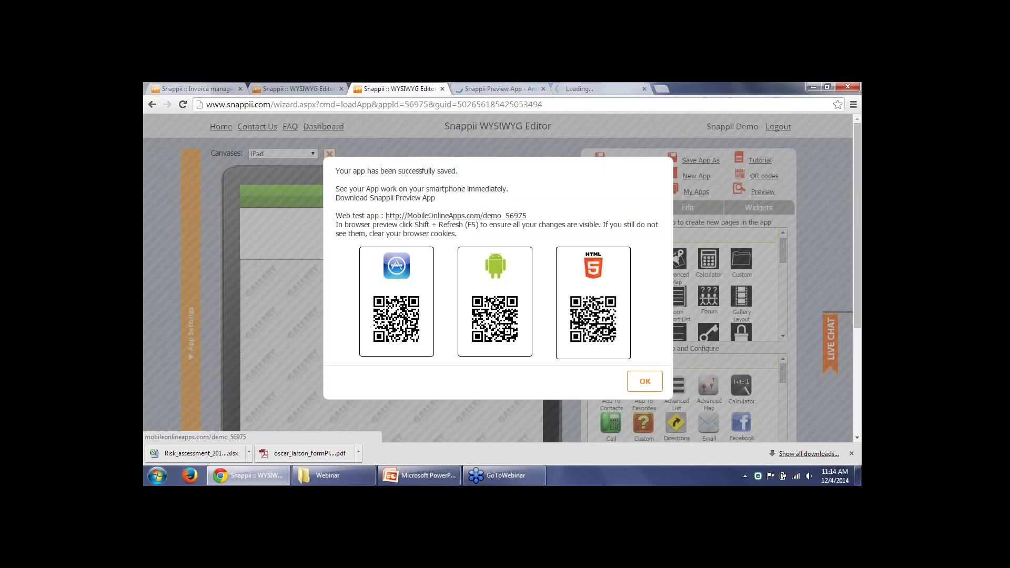
left_click(396, 302)
left_click(645, 381)
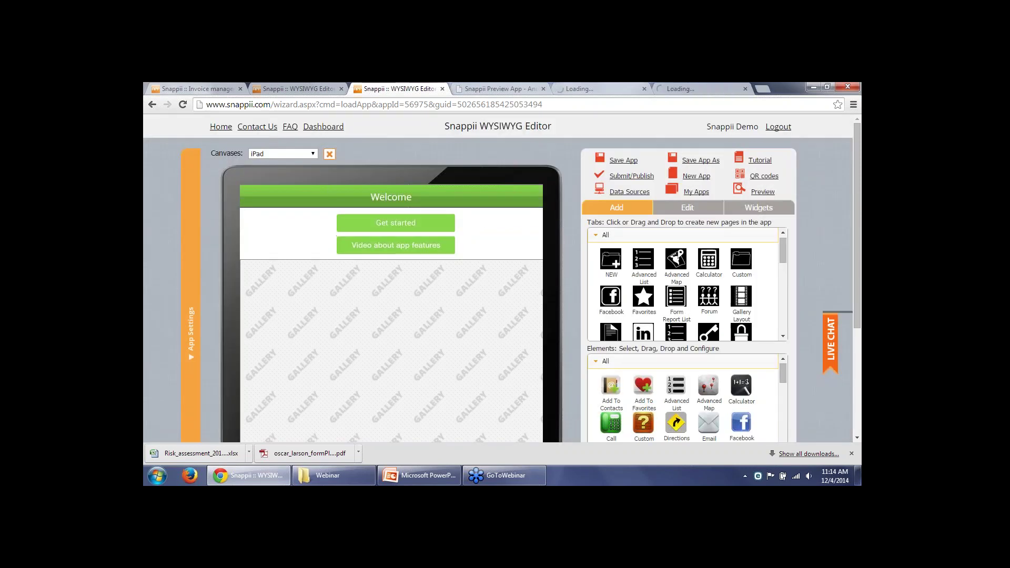
View the Snappii Preview App pages on Google Play and iTunes, and close all the extra browser pages
left_click(644, 89)
left_click(499, 88)
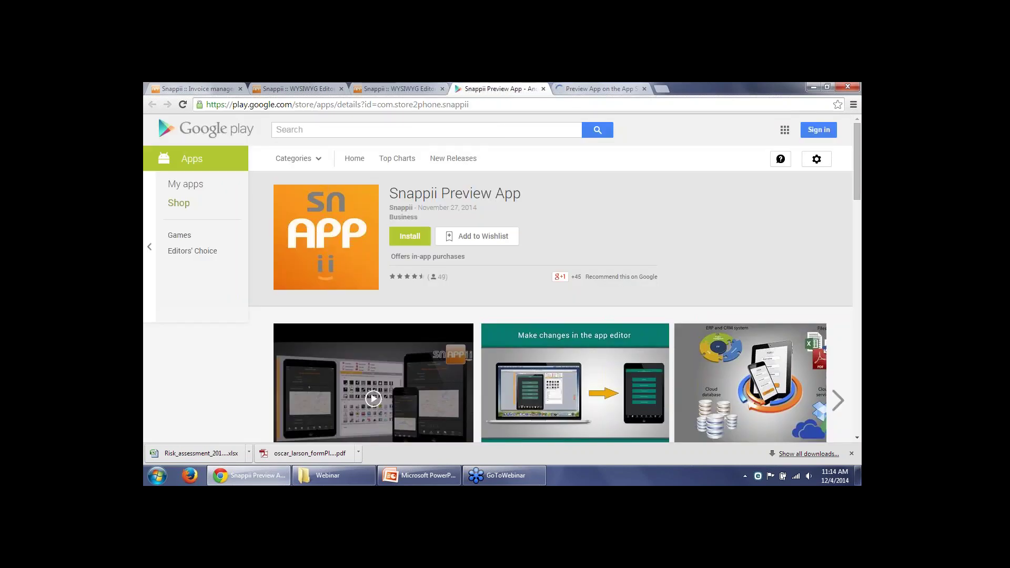
key("ctrl+Tab")
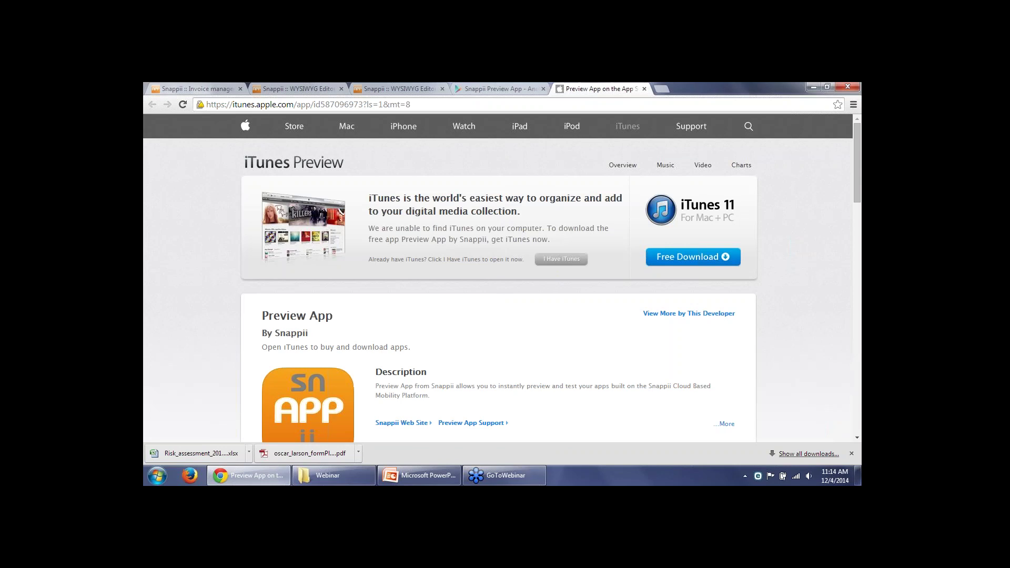
left_click(542, 89)
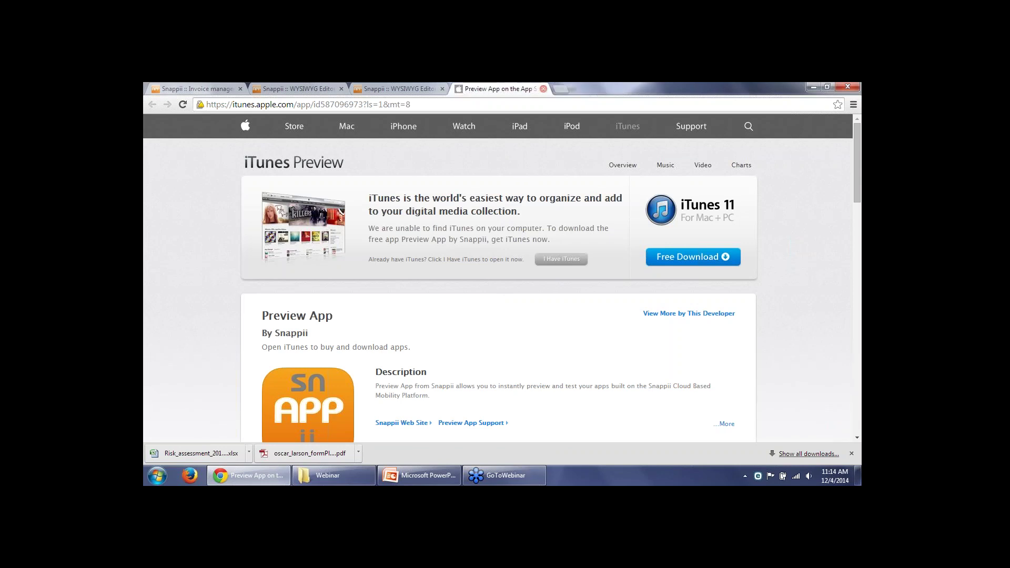
left_click(542, 88)
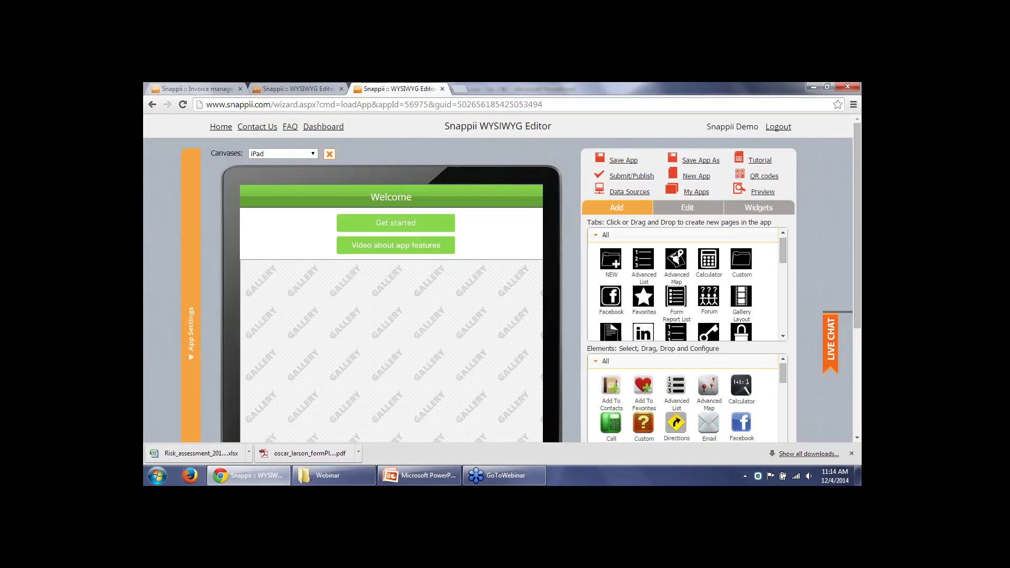
Open the app's Invoice page and view its buttons and recent invoices list
scroll(391, 277, "down", 3)
left_click(290, 421)
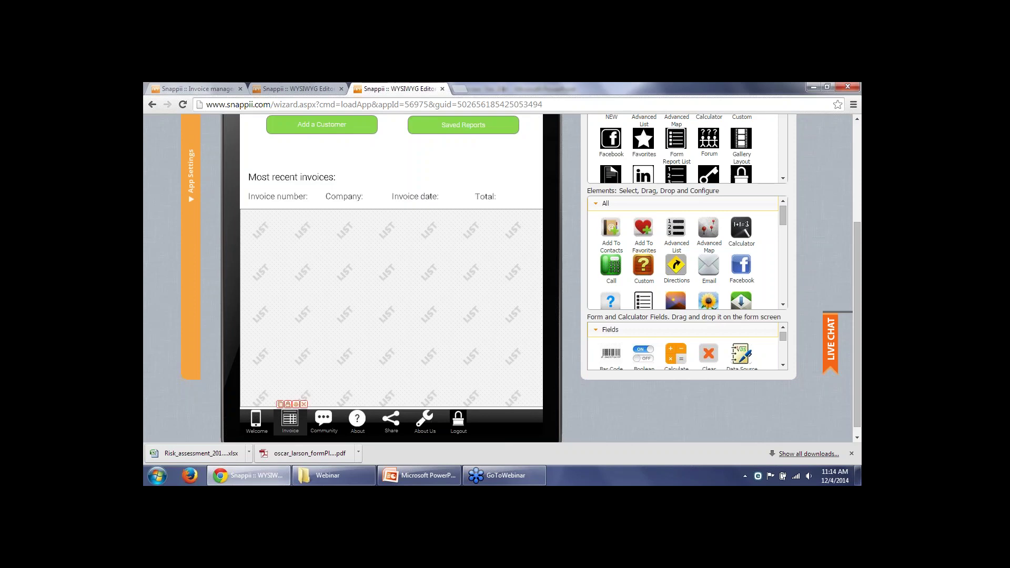
scroll(501, 279, "up", 2)
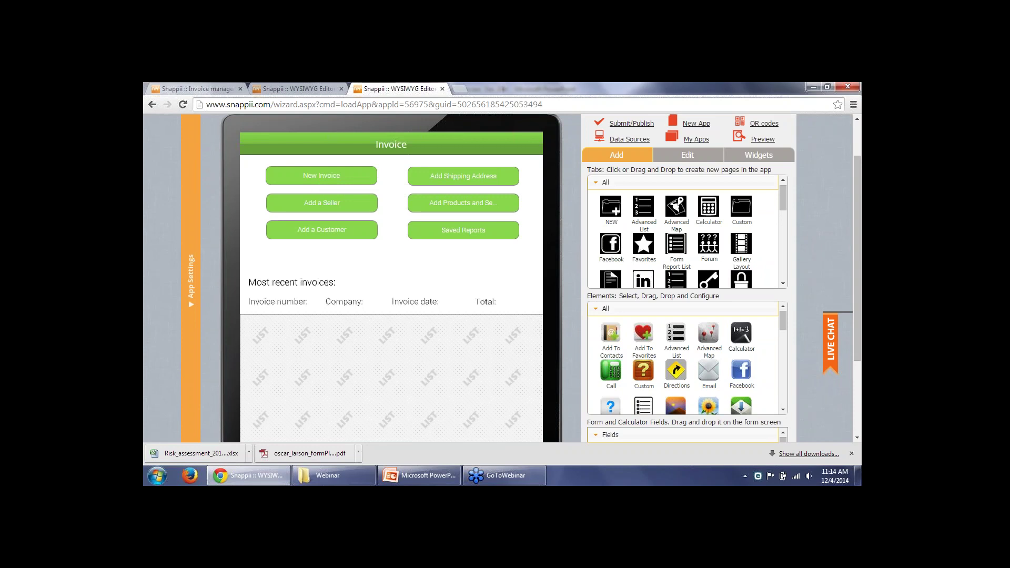
Open the New Invoice form, examine its fields from seller information to the PDF report email section, and return to the Invoice page
left_click(327, 179)
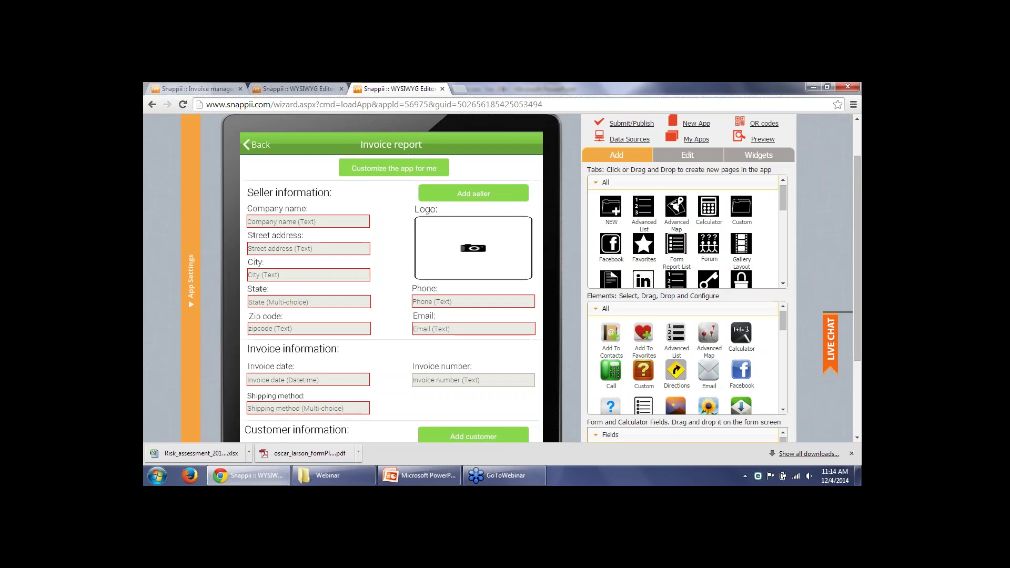
scroll(391, 299, "down", 10)
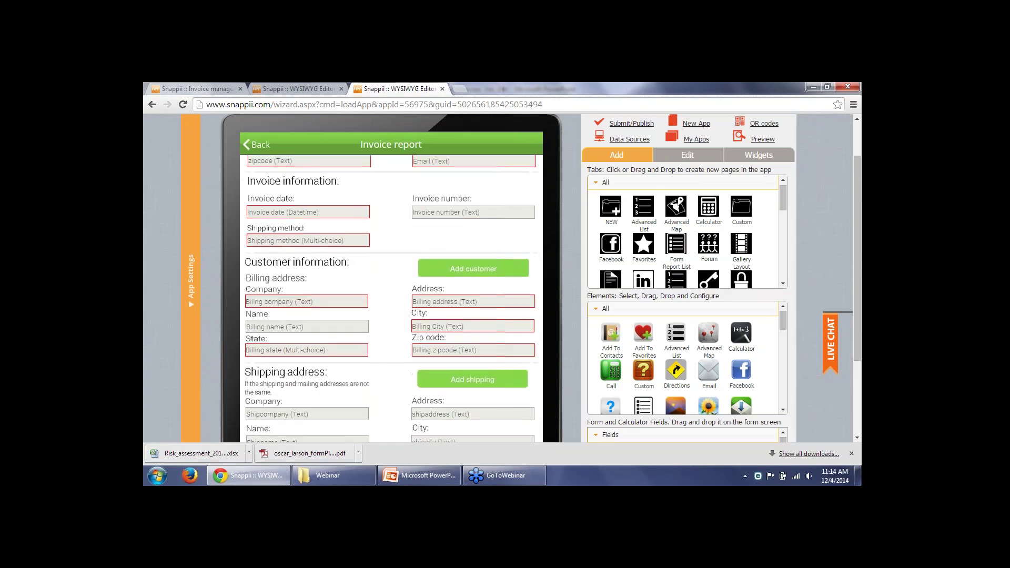
scroll(391, 298, "down", 5)
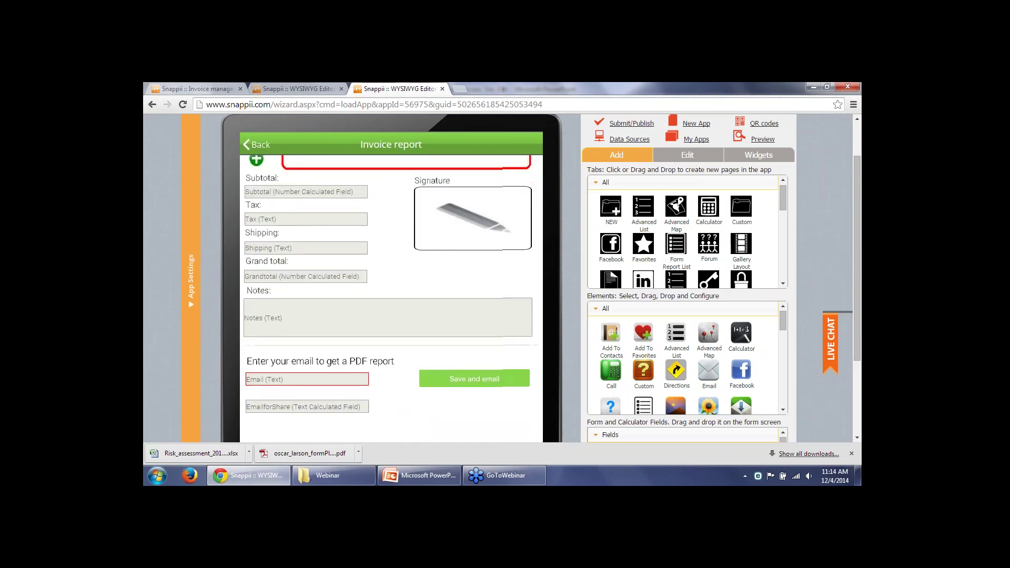
scroll(390, 298, "up", 4)
scroll(391, 298, "down", 4)
scroll(388, 266, "down", 1)
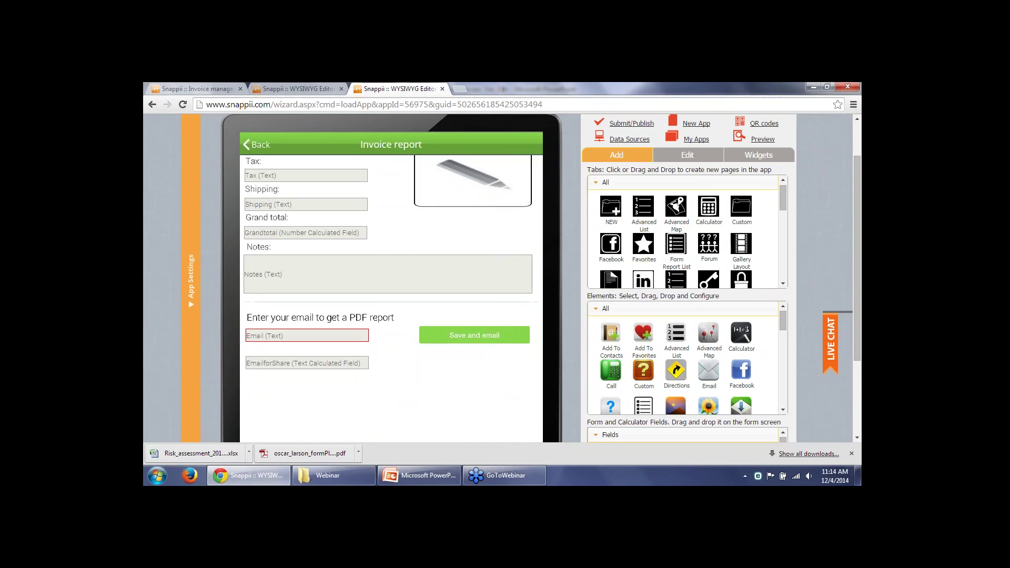
scroll(391, 298, "down", 3)
scroll(390, 298, "up", 14)
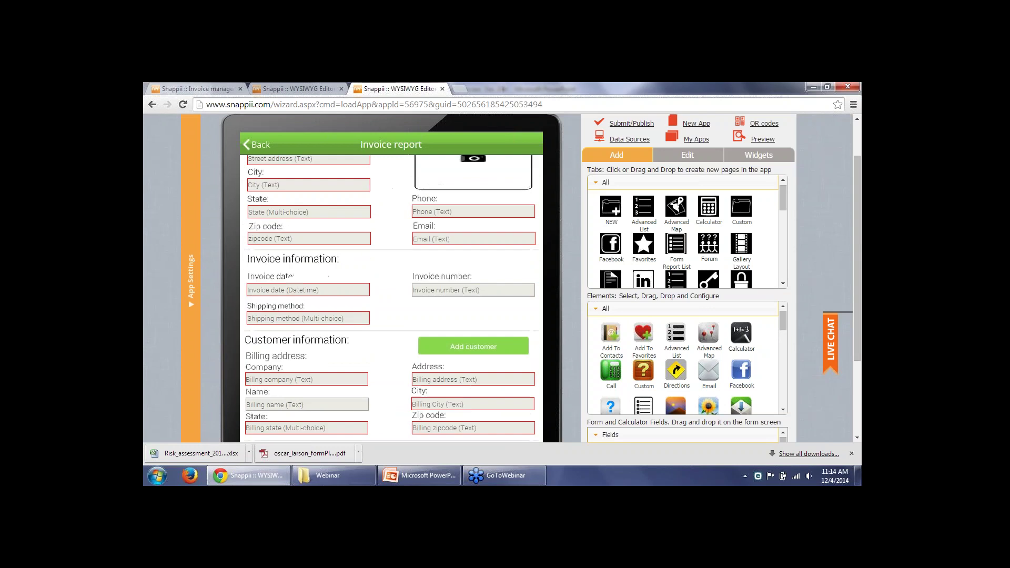
scroll(391, 299, "up", 3)
left_click(256, 145)
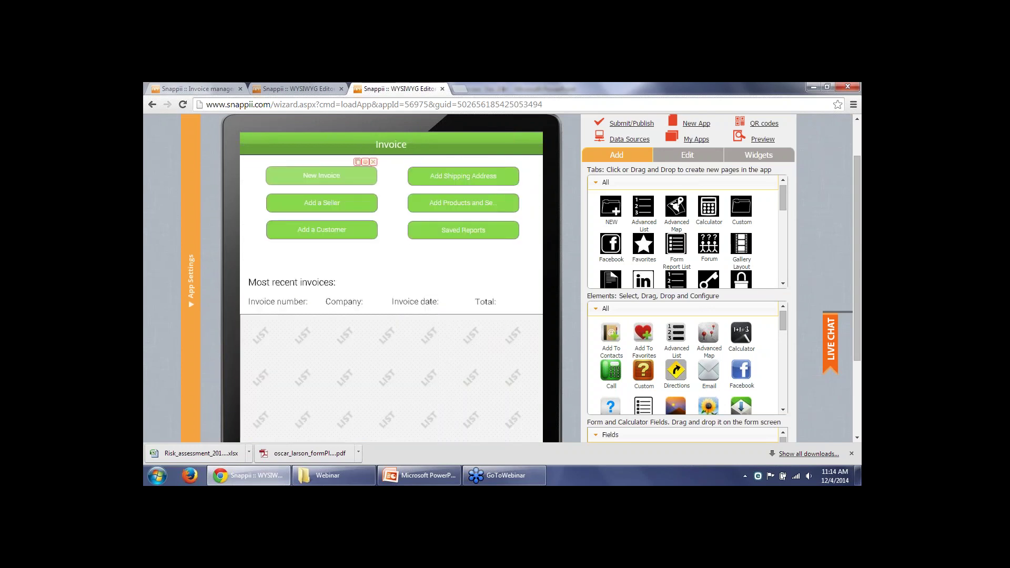
View the Add Shipping Address, New Invoice and Add a Seller forms one after another, and return to the Invoice page
left_click(462, 176)
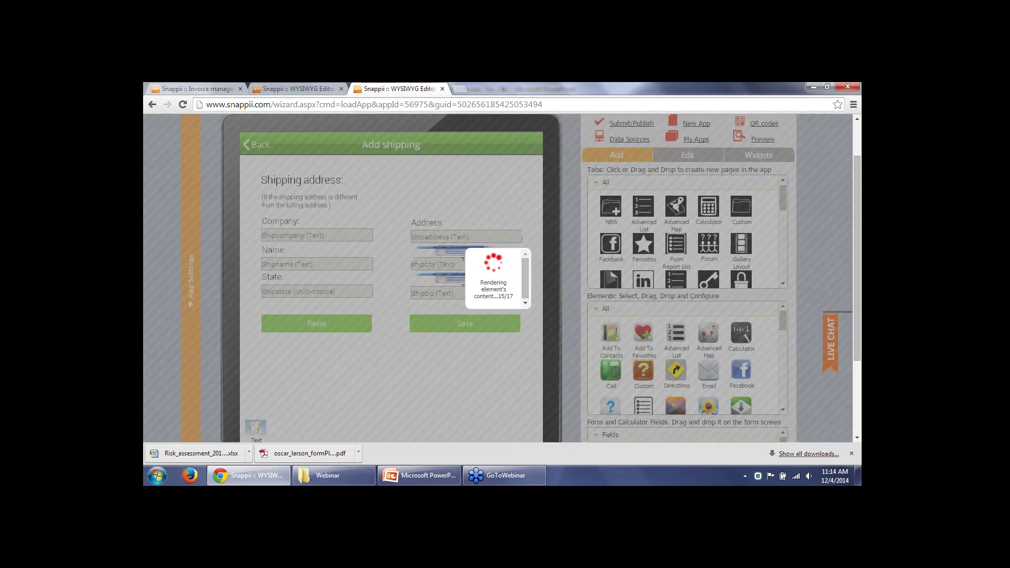
left_click(257, 145)
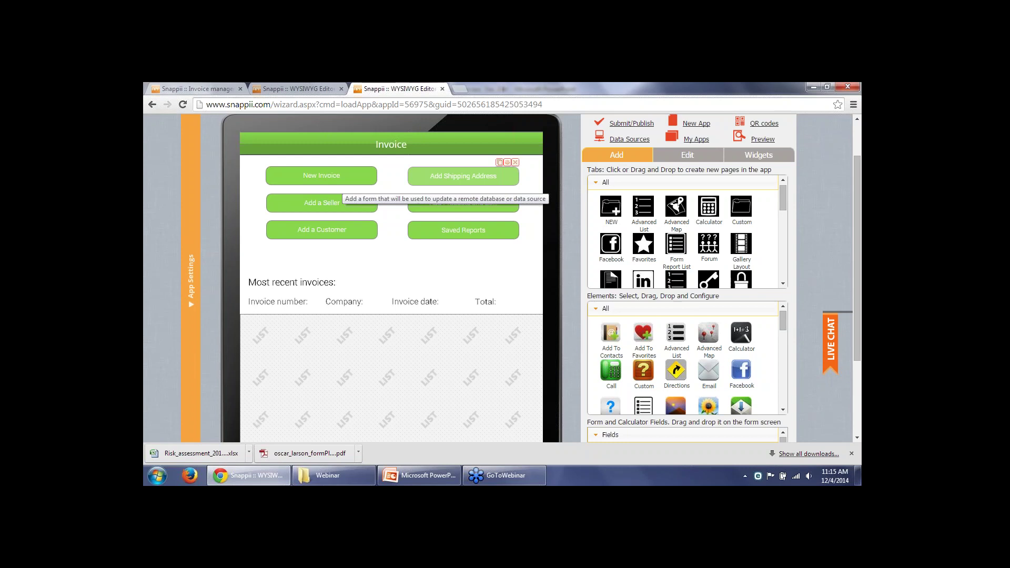
left_click(463, 202)
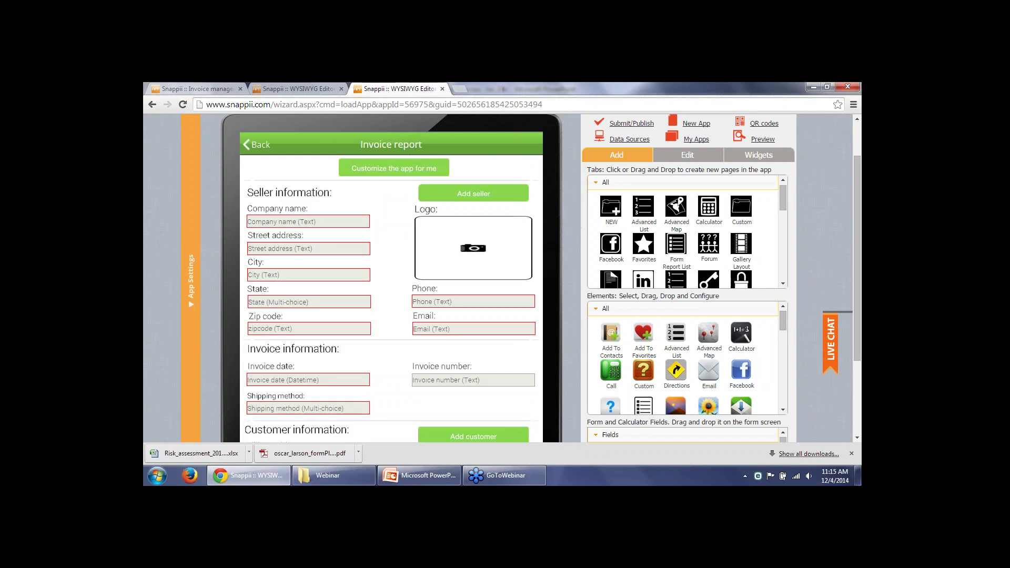
left_click(256, 145)
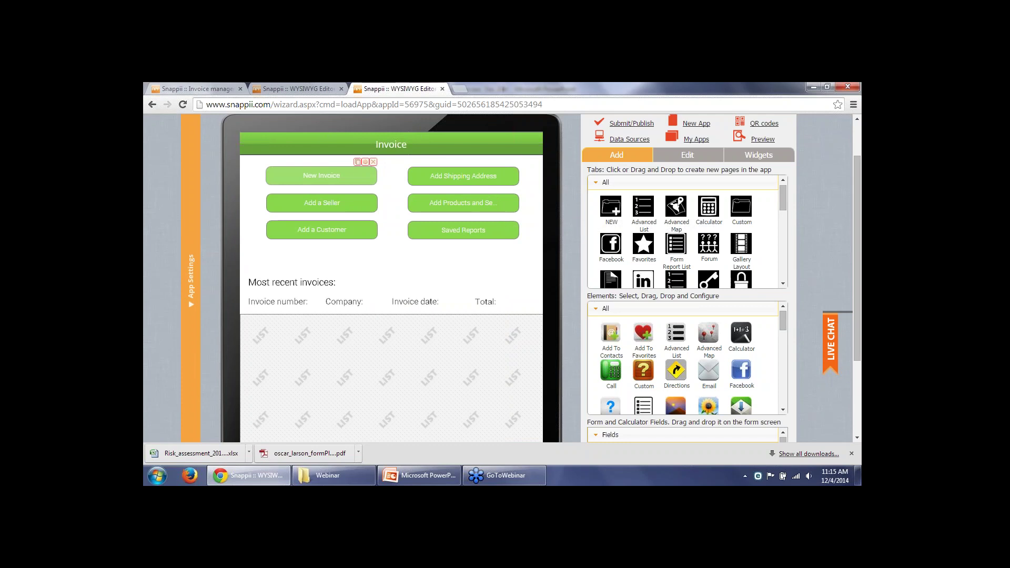
left_click(321, 203)
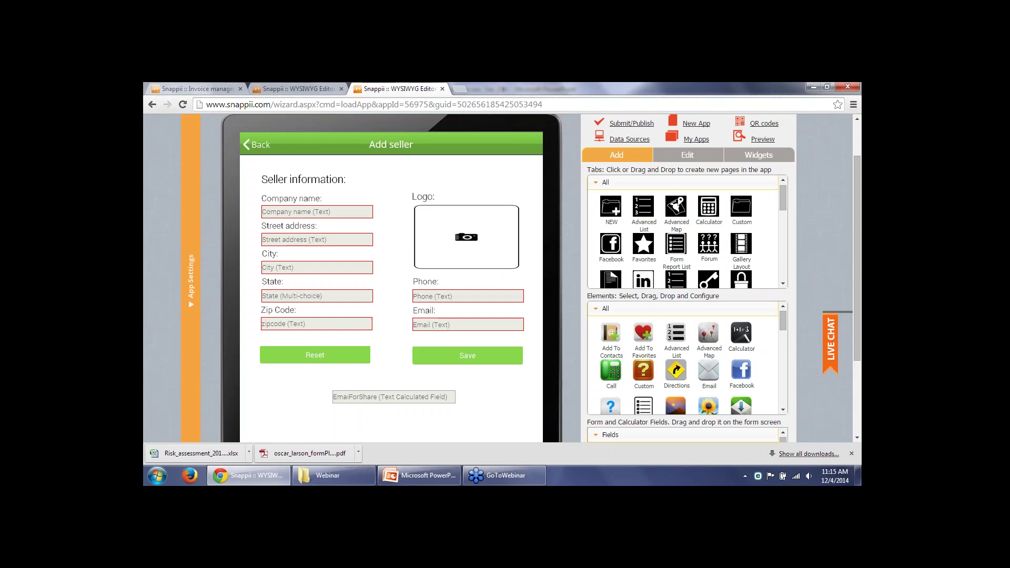
left_click(260, 144)
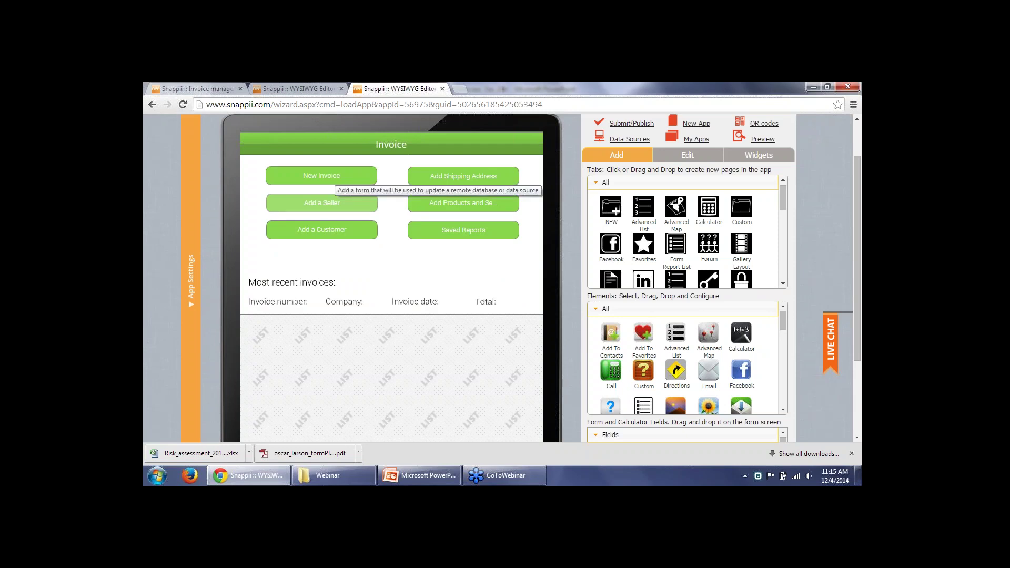
Reopen the New Invoice form and examine its customer, shipping address and order information sections
left_click(333, 176)
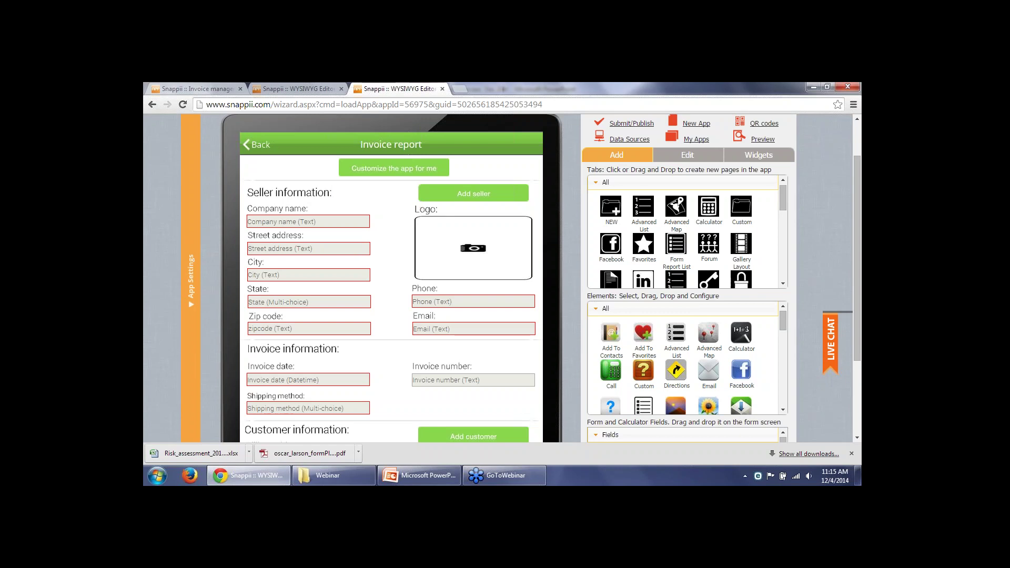
scroll(391, 294, "down", 3)
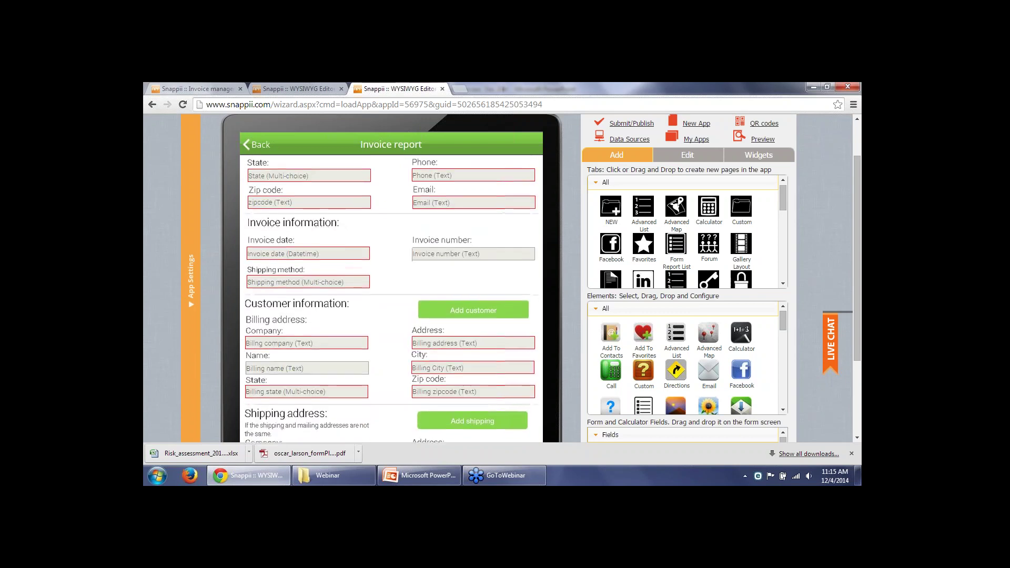
scroll(391, 295, "down", 2)
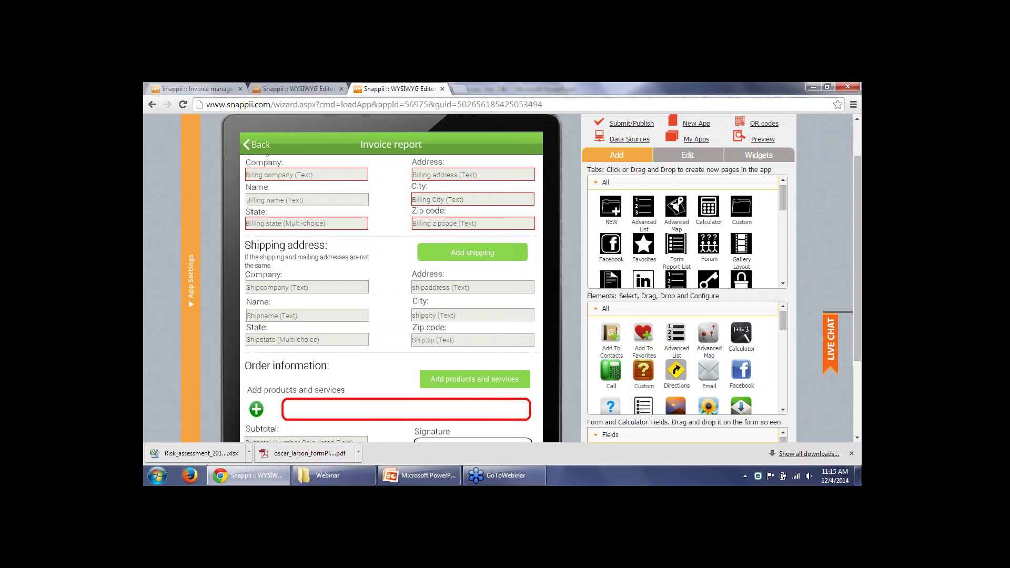
scroll(391, 278, "down", 2)
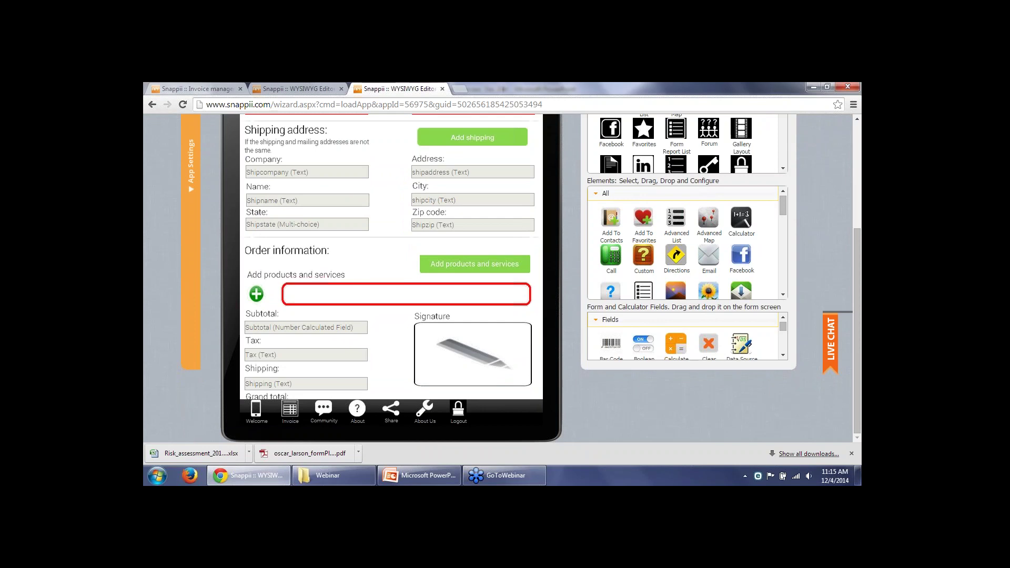
Open the Welcome page and remove its tab from the iPad app, confirming the deletion
left_click(257, 412)
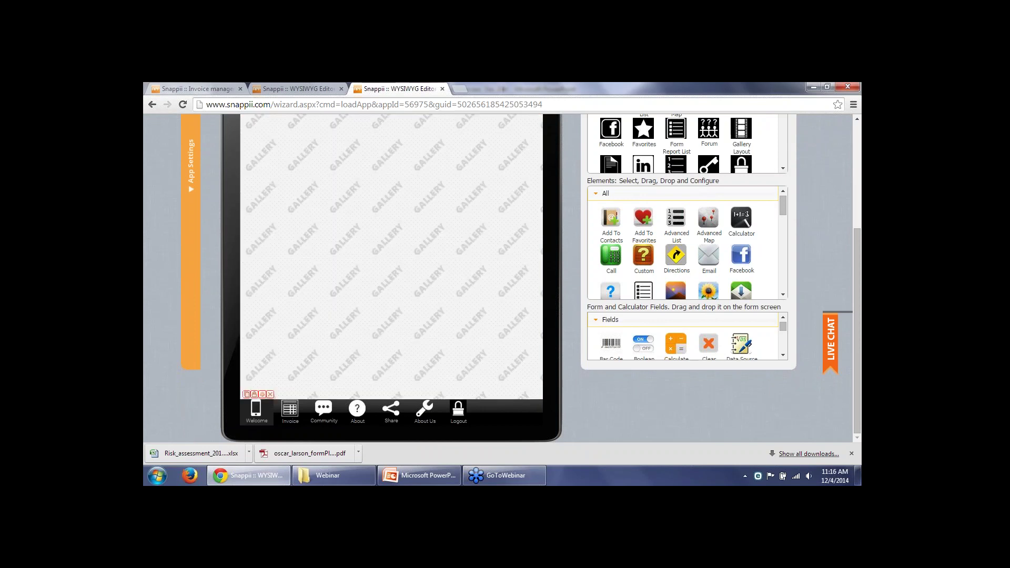
scroll(502, 279, "up", 3)
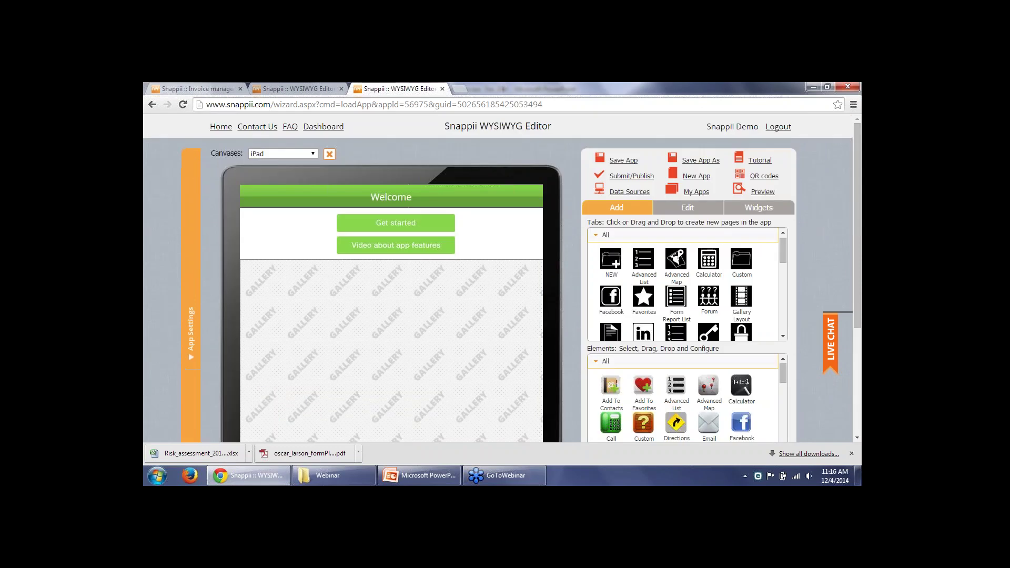
scroll(502, 279, "down", 3)
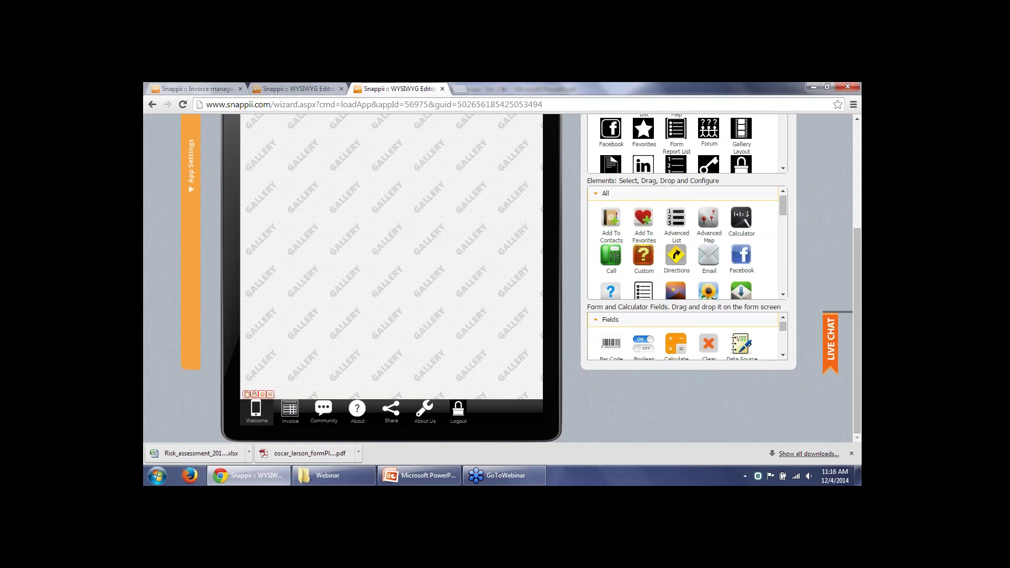
left_click(270, 394)
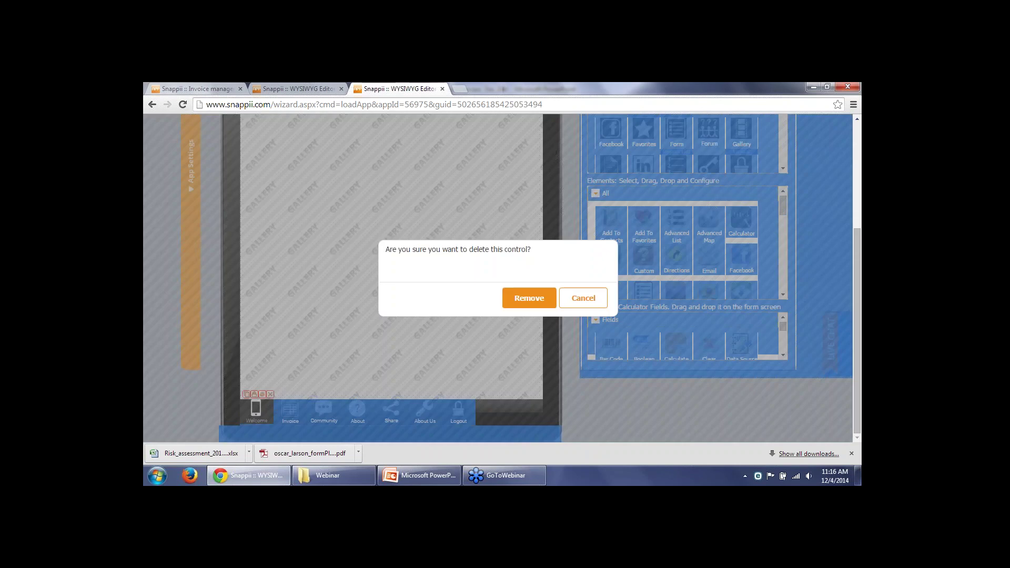
left_click(528, 297)
left_click(594, 302)
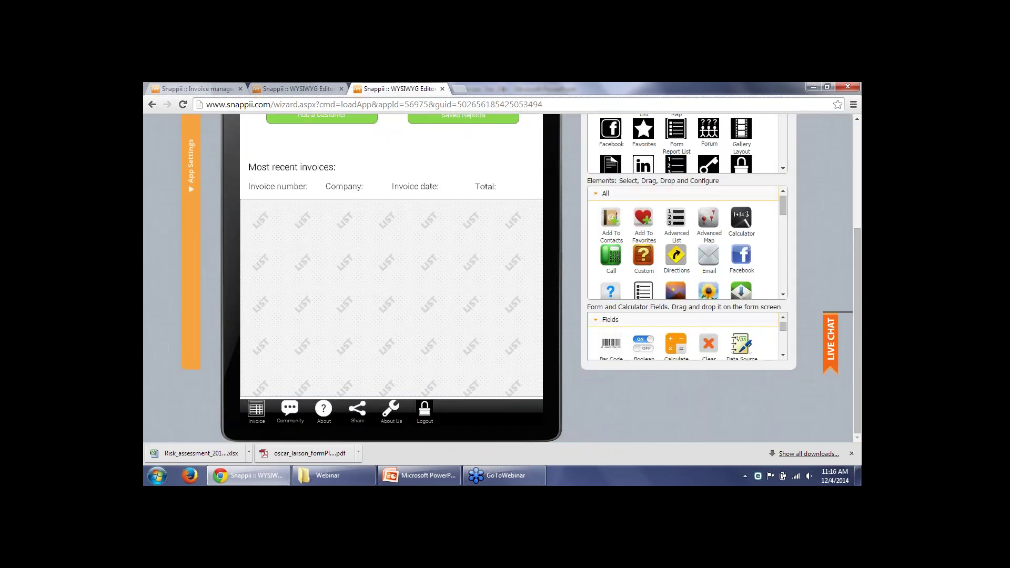
Review the Invoice tab's user-type visibility settings, accept them, and save the app
mouse_move(257, 410)
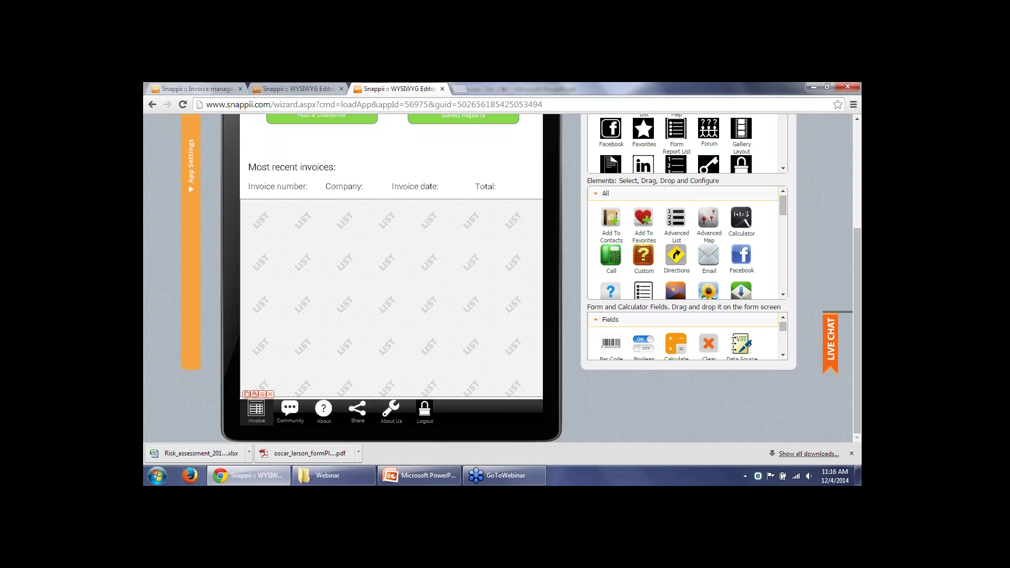
left_click(254, 393)
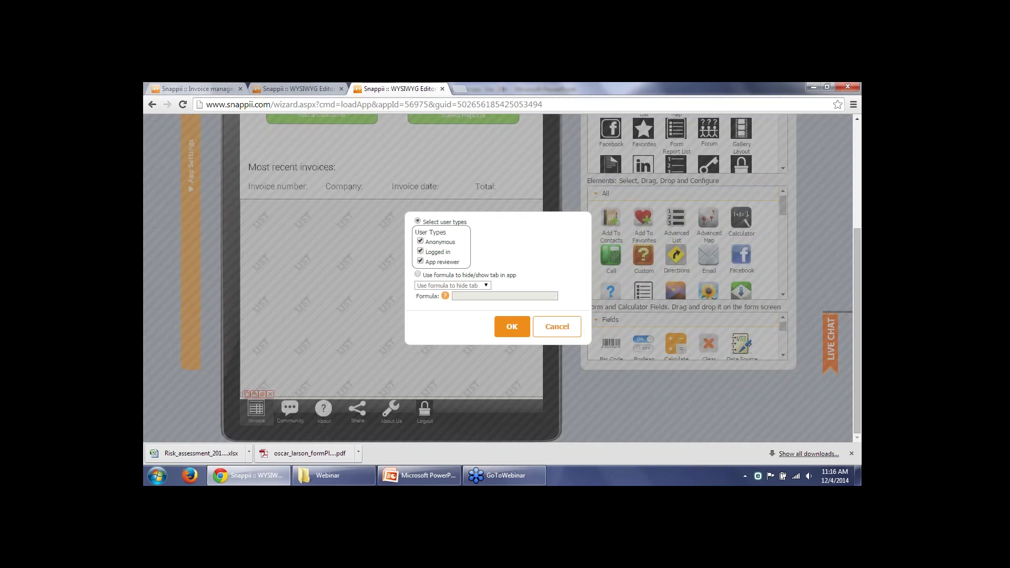
left_click(512, 326)
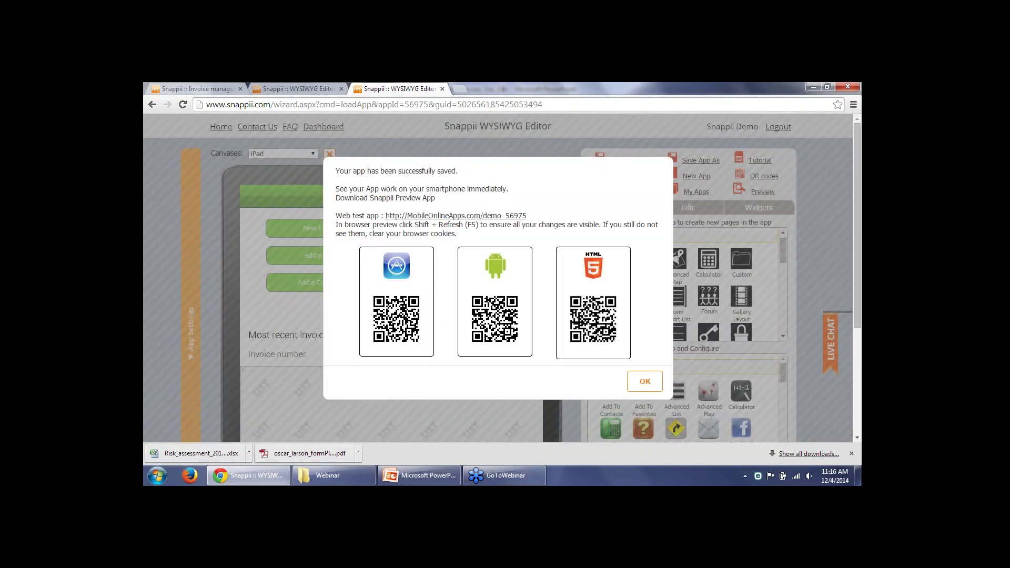
key("Return")
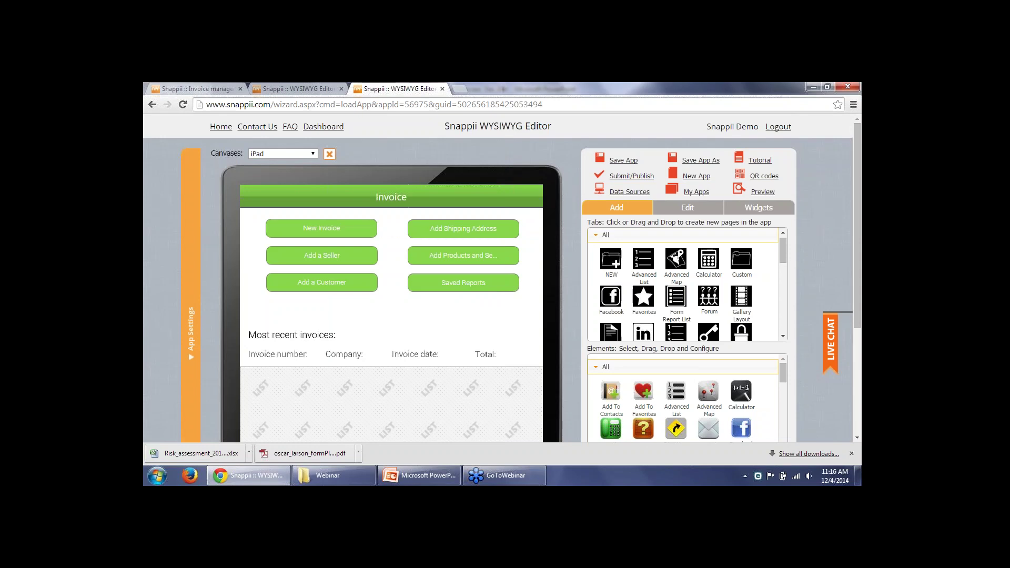
Open the Add a Seller form and move the Logo label and its image box higher
left_click(322, 255)
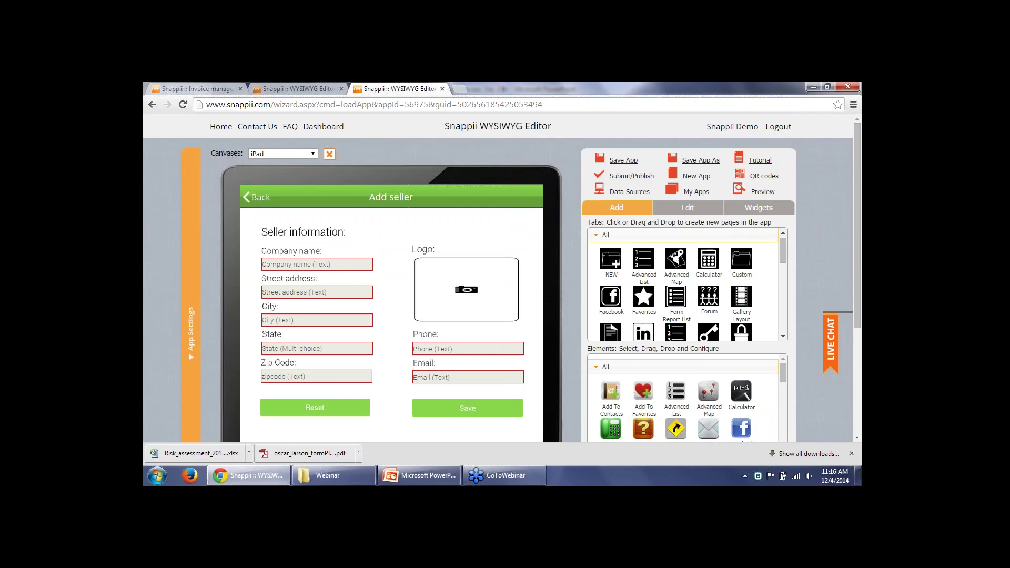
left_click_drag(437, 248, 439, 231)
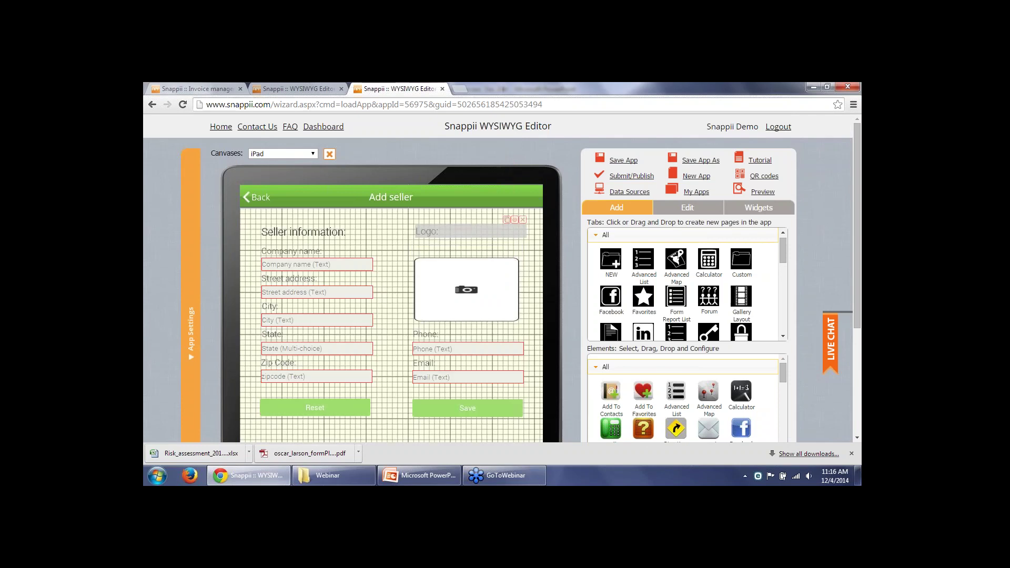
left_click_drag(466, 289, 465, 274)
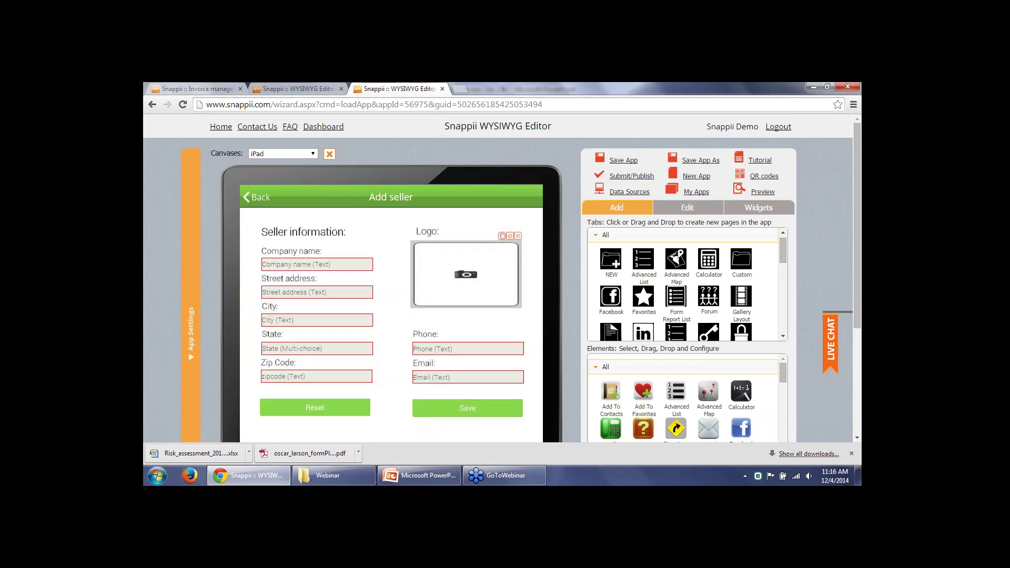
Add a Text/Number field directly beneath the logo image box on the Add seller form
scroll(501, 278, "down", 3)
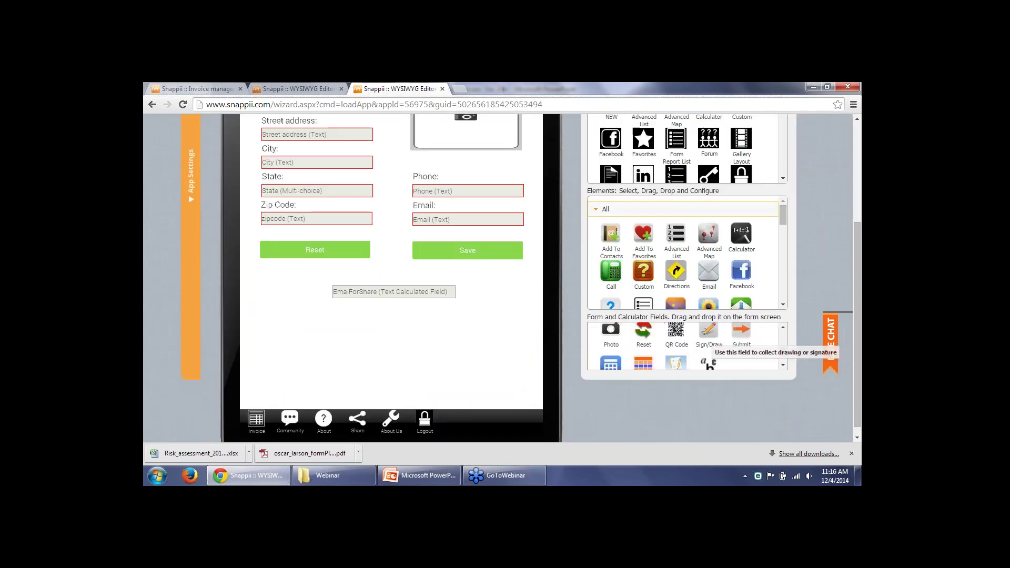
scroll(684, 344, "down", 2)
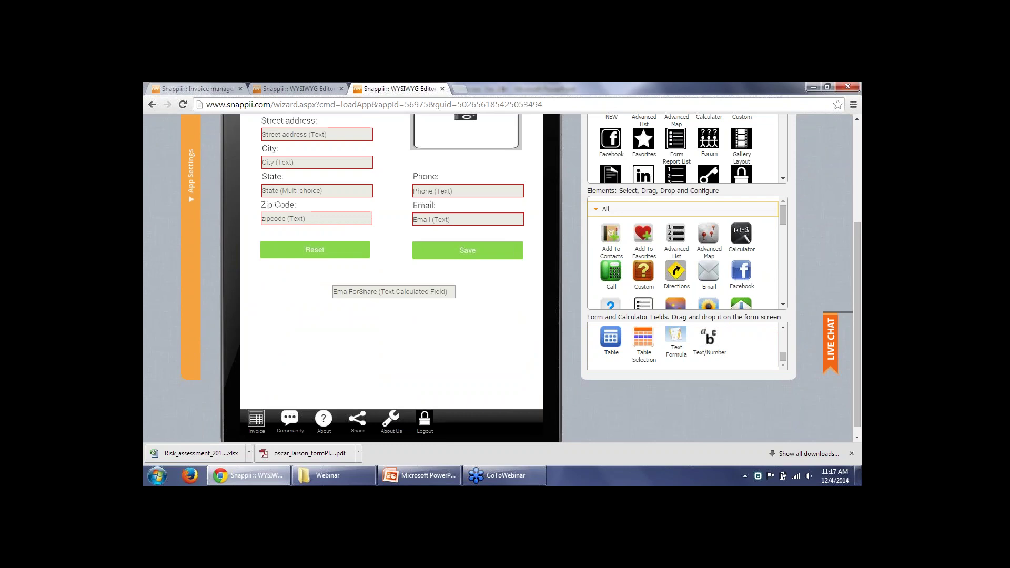
left_click_drag(707, 336, 451, 158)
scroll(501, 279, "up", 2)
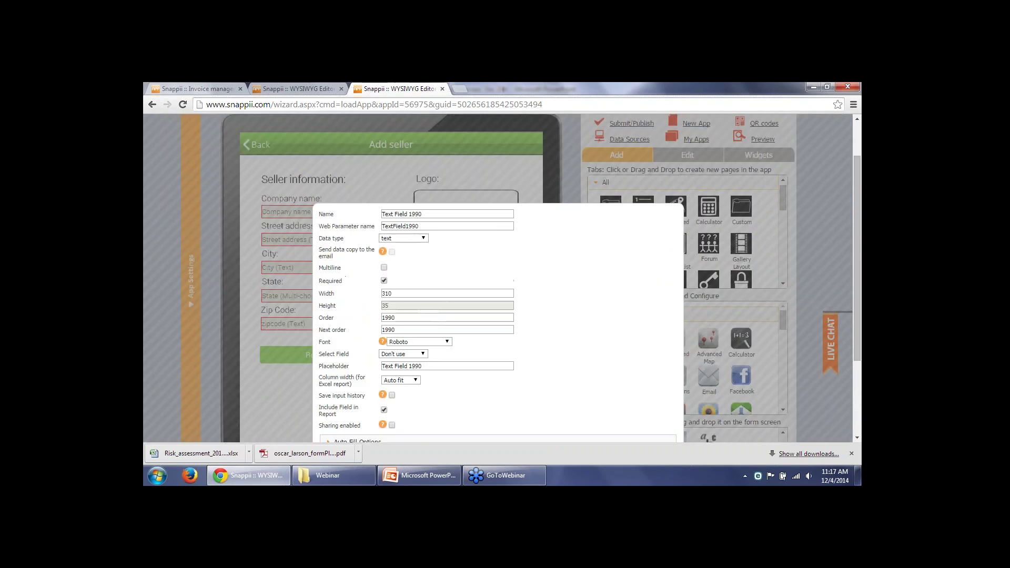
Name the new text field Sales Rep Name and accept its remaining settings
left_click_drag(422, 214, 382, 214)
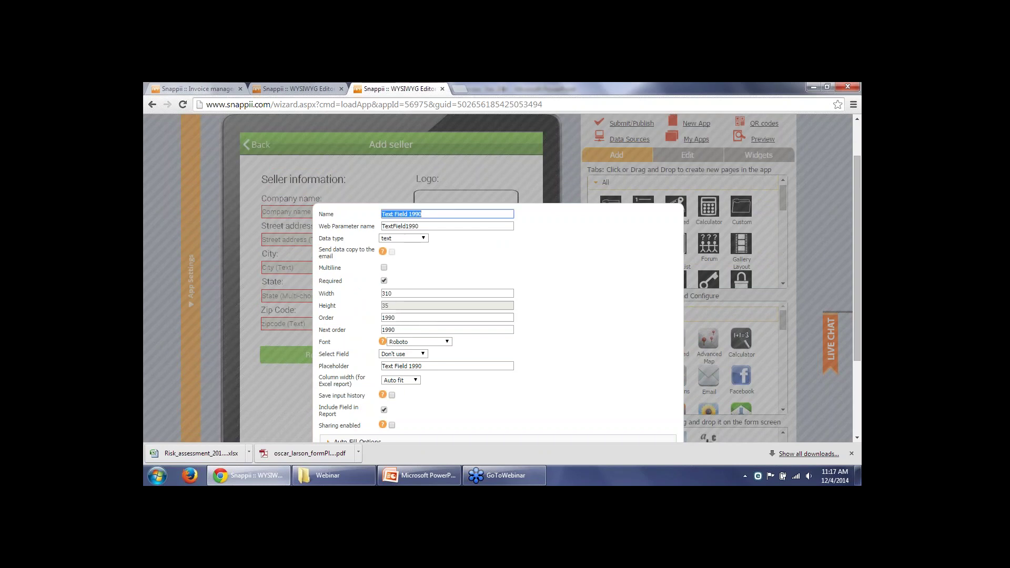
type("sell")
key("BackSpace")
key("BackSpace")
key("BackSpace")
key("BackSpace")
type("elas Rep Name")
left_click_drag(385, 214, 393, 214)
type("Ssle")
left_click_drag(388, 214, 382, 214)
type("aS")
scroll(497, 279, "down", 2)
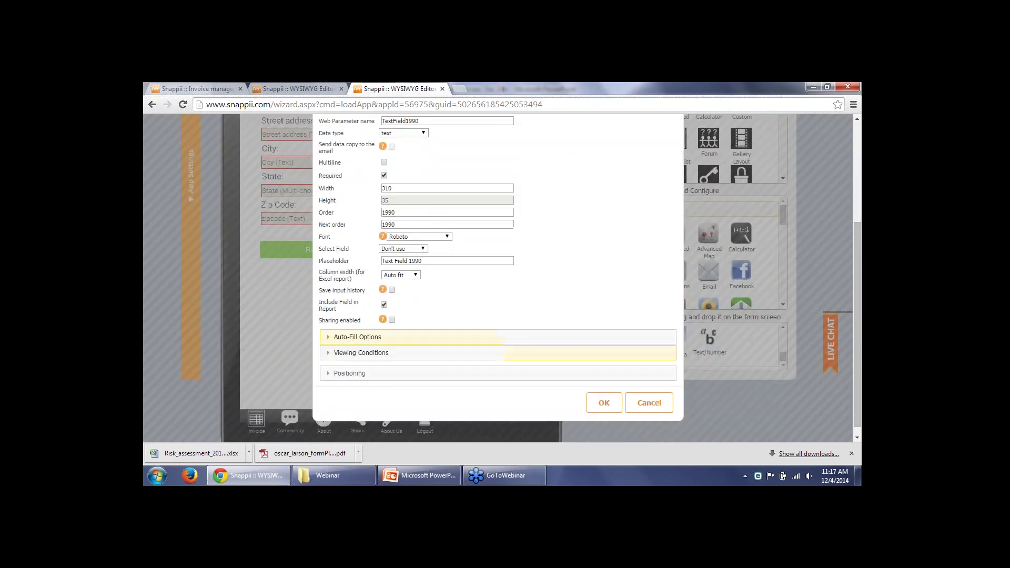
left_click(604, 403)
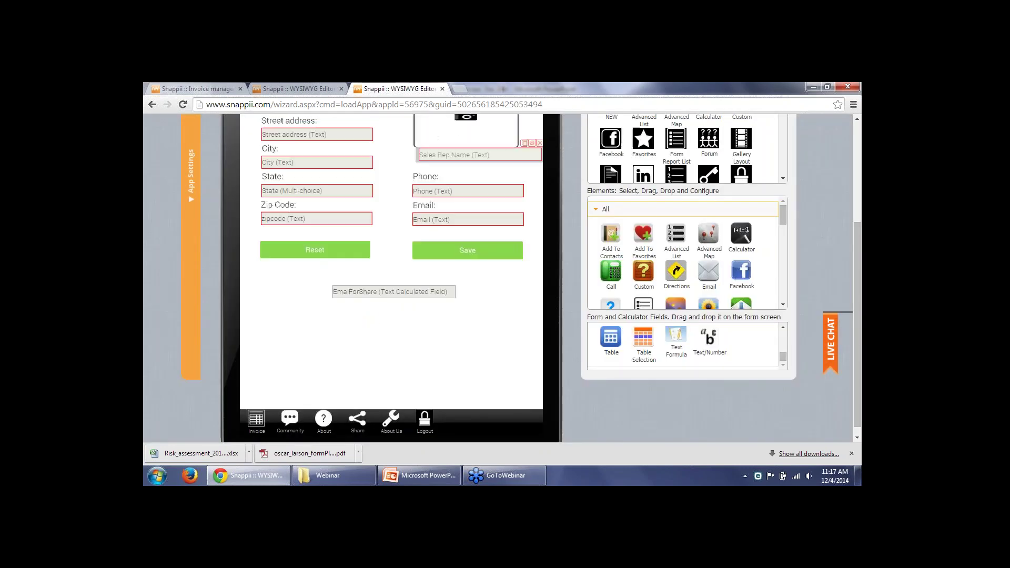
Place the Sales Rep Name field just above the Phone label and set its width to 280, matching the Phone field
mouse_move(479, 155)
left_mouse_down()
mouse_move(459, 164)
mouse_move(476, 162)
left_mouse_up()
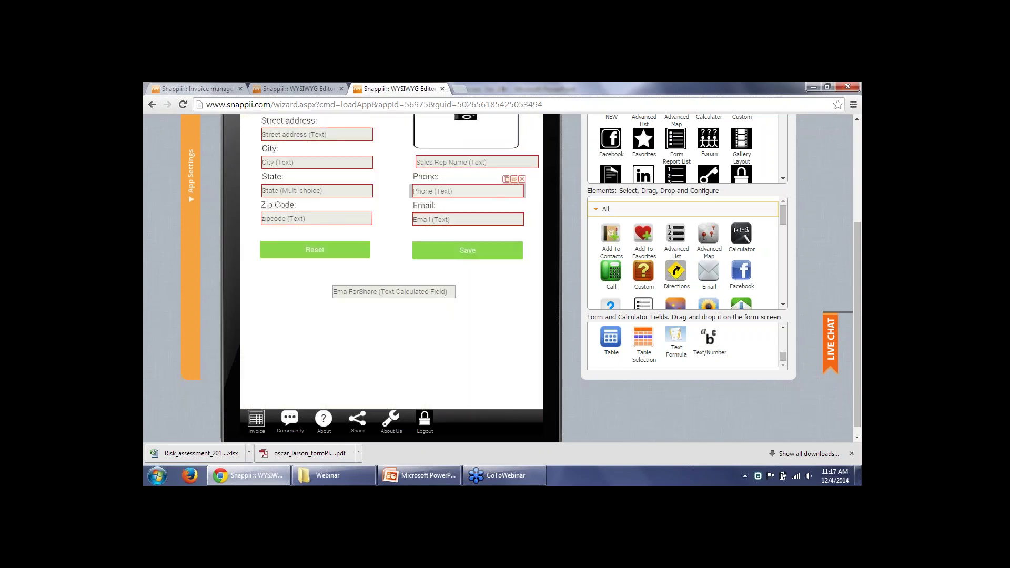
left_click(514, 179)
scroll(498, 277, "up", 2)
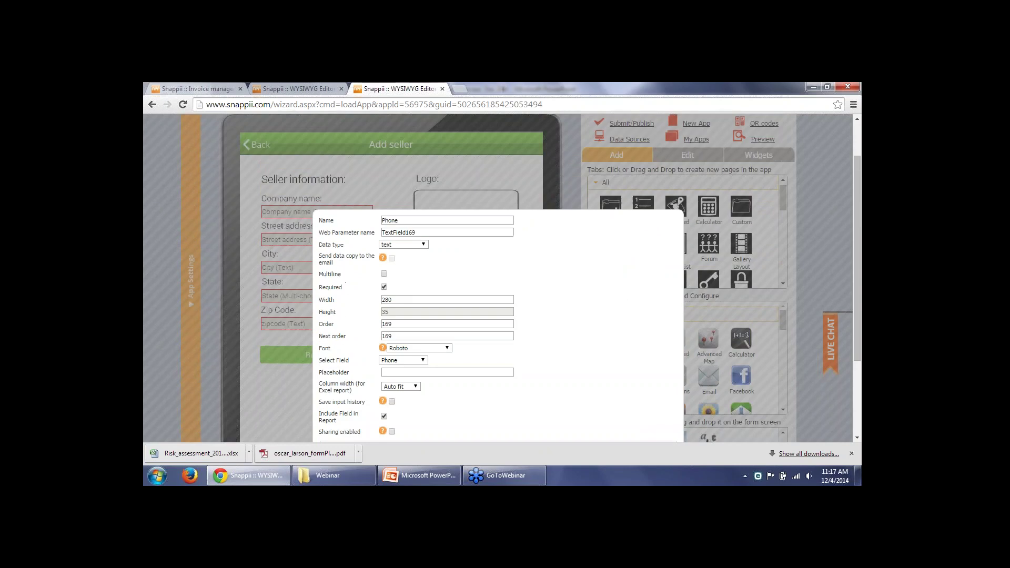
double_click(386, 299)
scroll(500, 279, "down", 1)
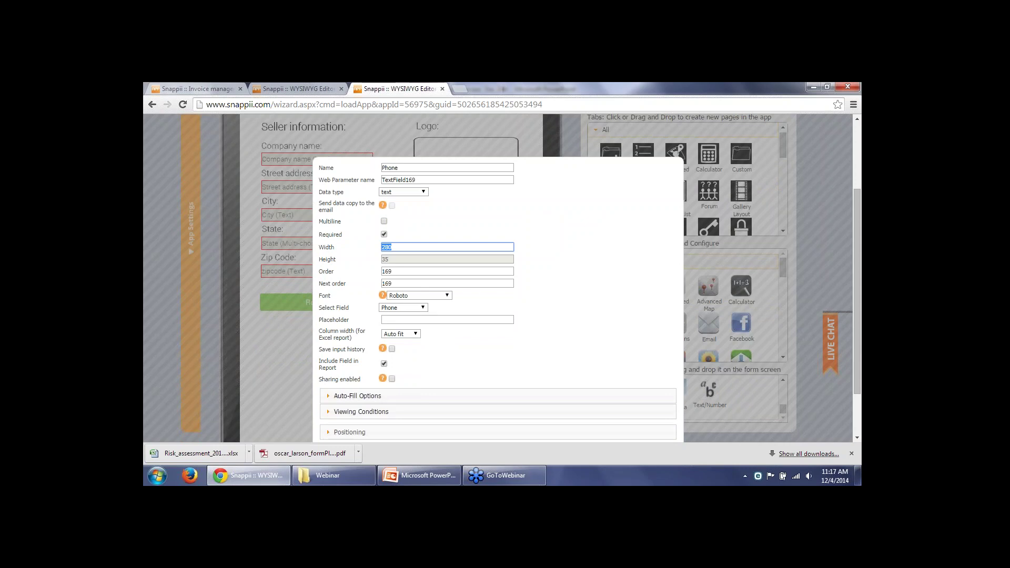
scroll(500, 279, "down", 1)
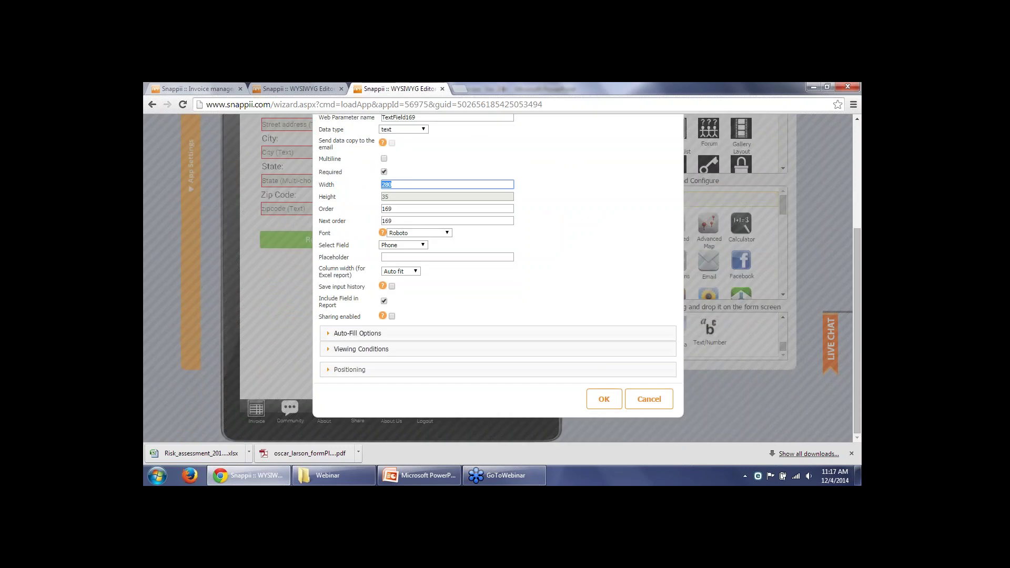
key("Escape")
left_click(476, 152)
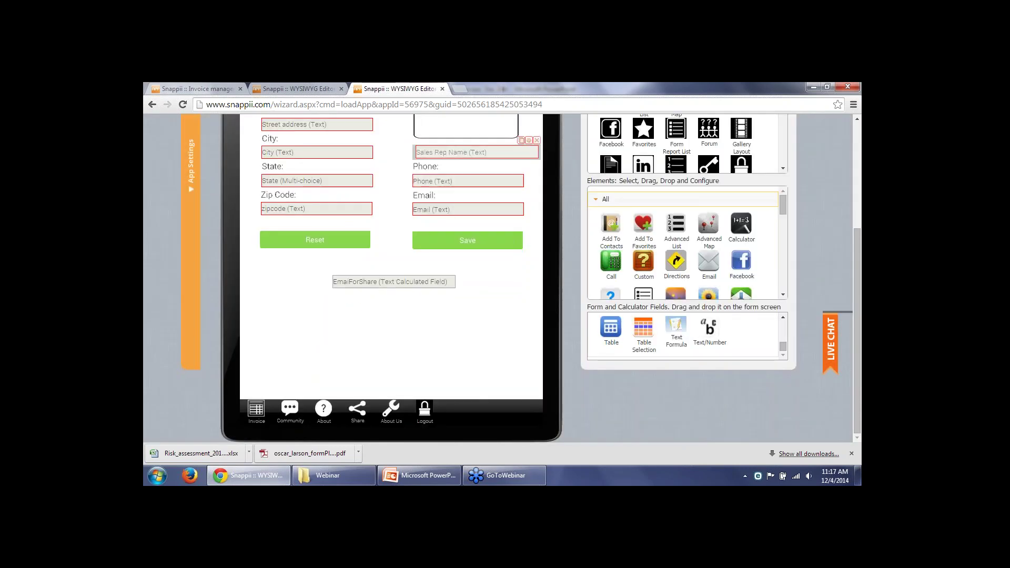
double_click(387, 194)
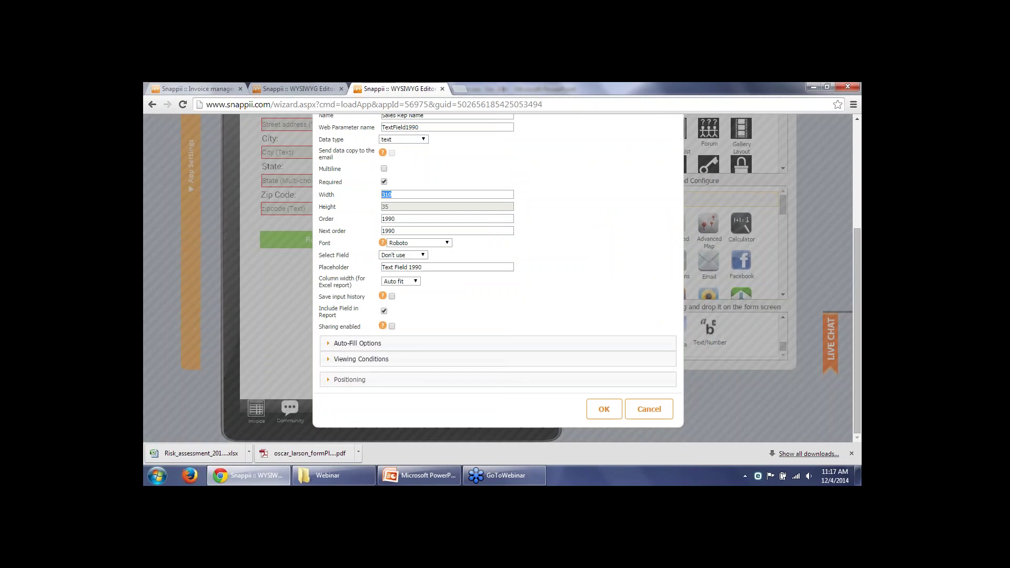
type("280")
left_click(603, 408)
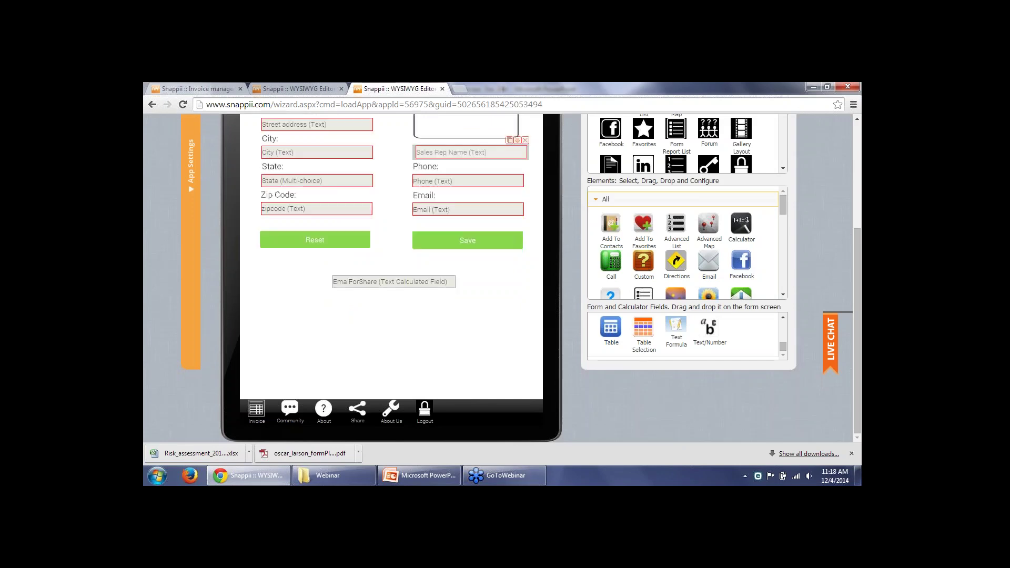
Raise the Logo label and image box slightly, and place a copy of the Company name label above the Sales Rep Name field
left_click_drag(427, 169, 426, 161)
left_click_drag(466, 212, 464, 201)
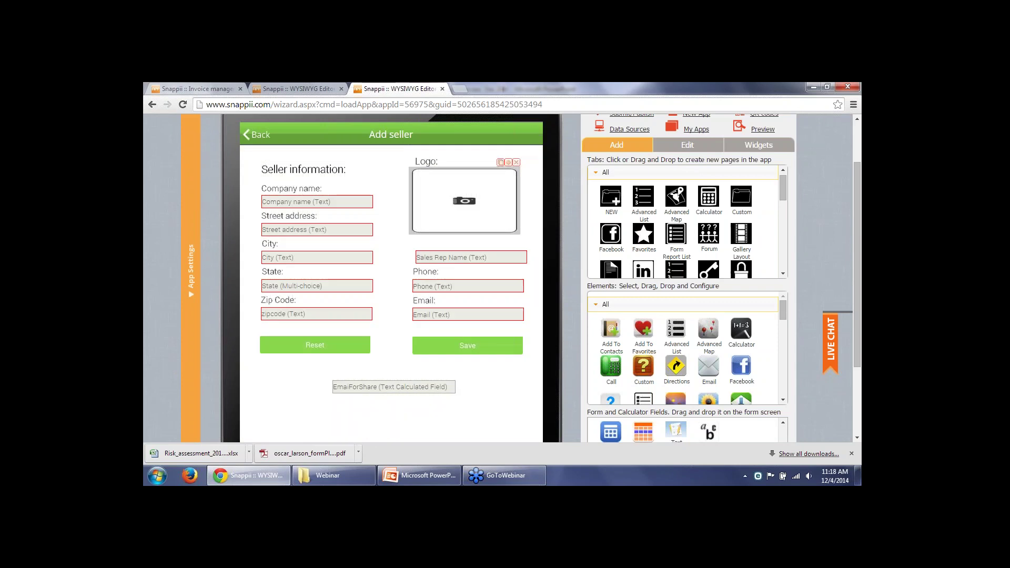
left_click(291, 188)
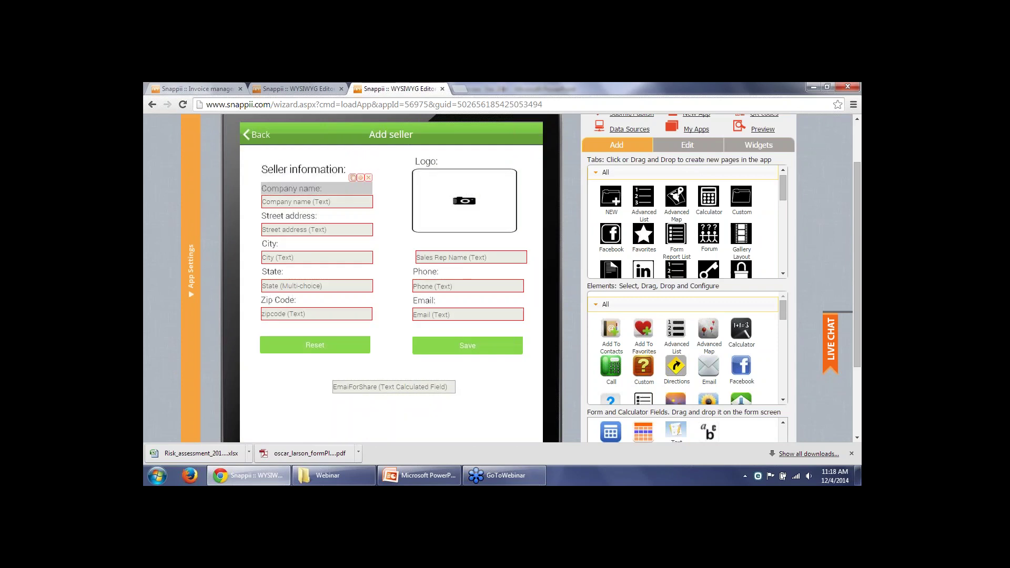
left_click(353, 178)
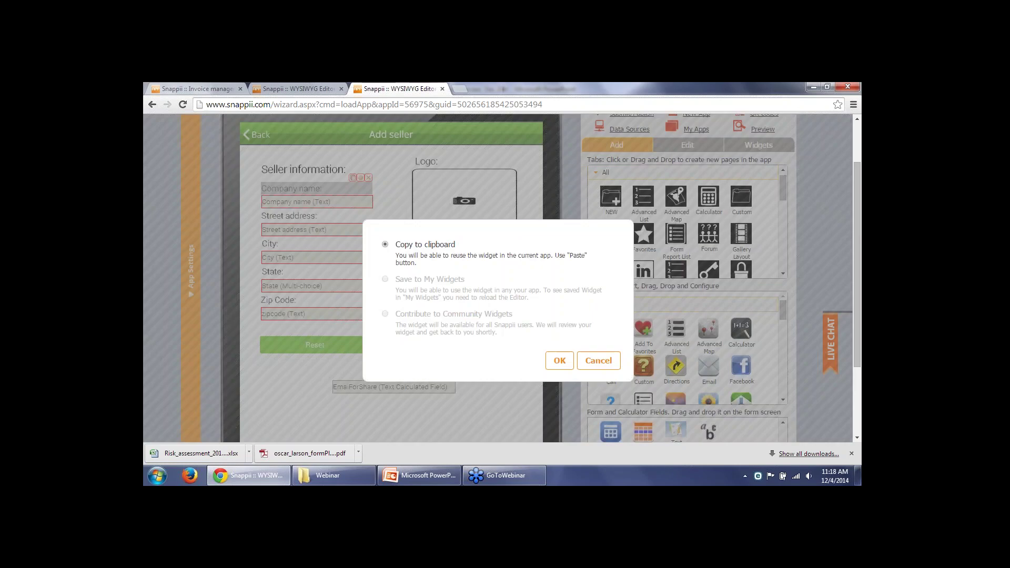
left_click(560, 360)
left_click(523, 134)
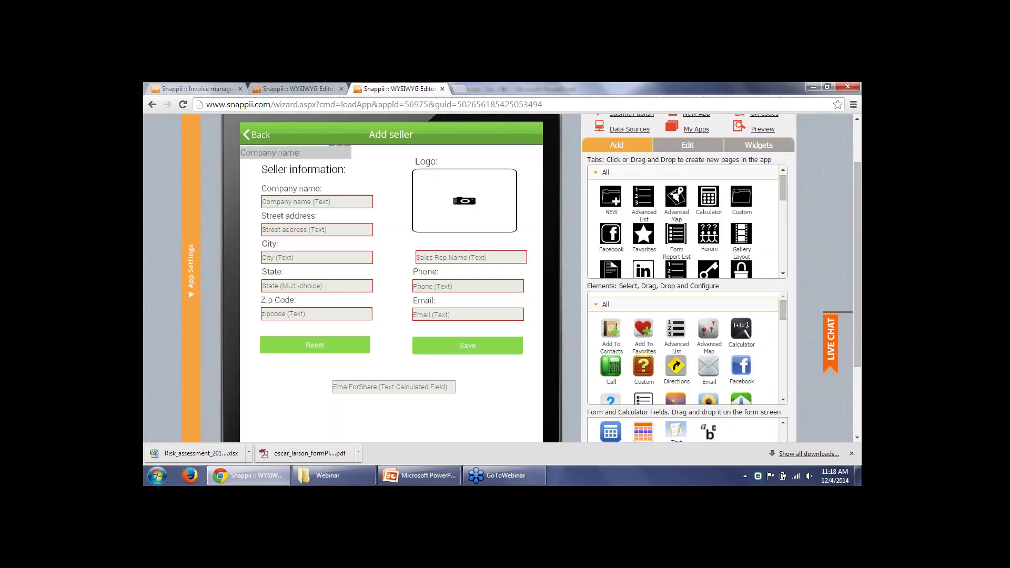
left_click_drag(296, 152, 469, 244)
Change the copied label's text to "Sales Rep Name:"
left_click(513, 233)
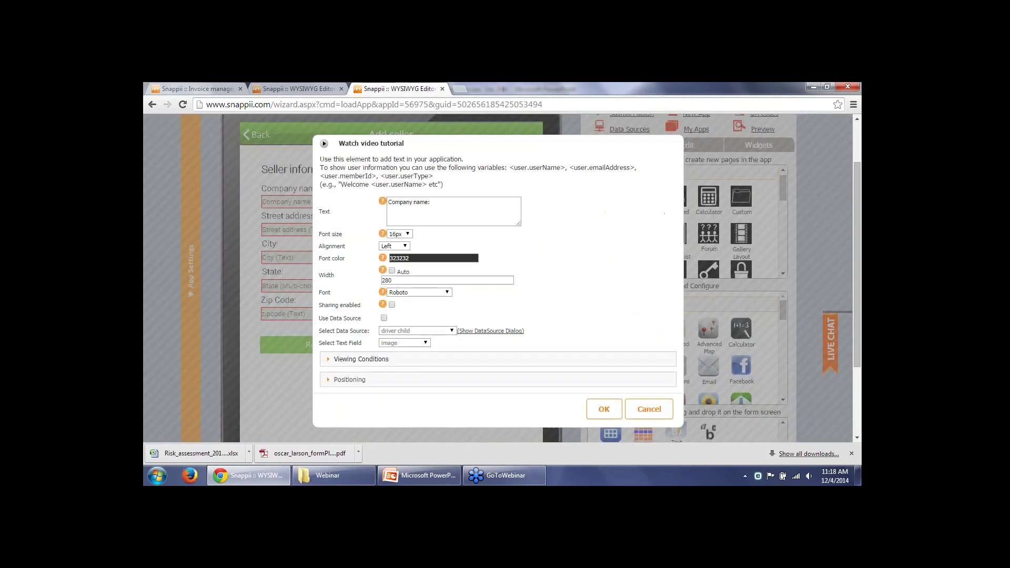
left_click_drag(430, 202, 387, 202)
type("S")
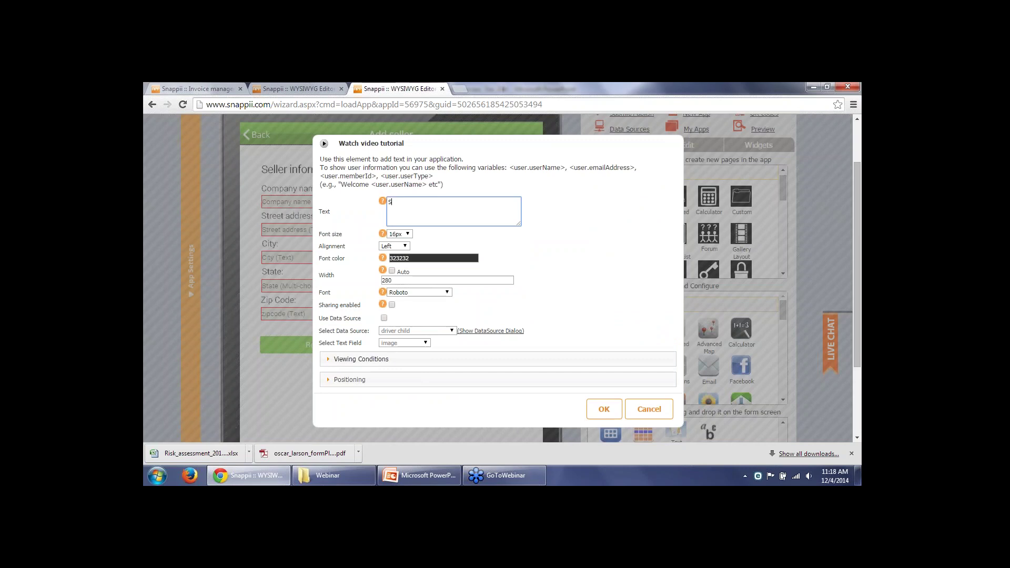
type("ales Rep Name:")
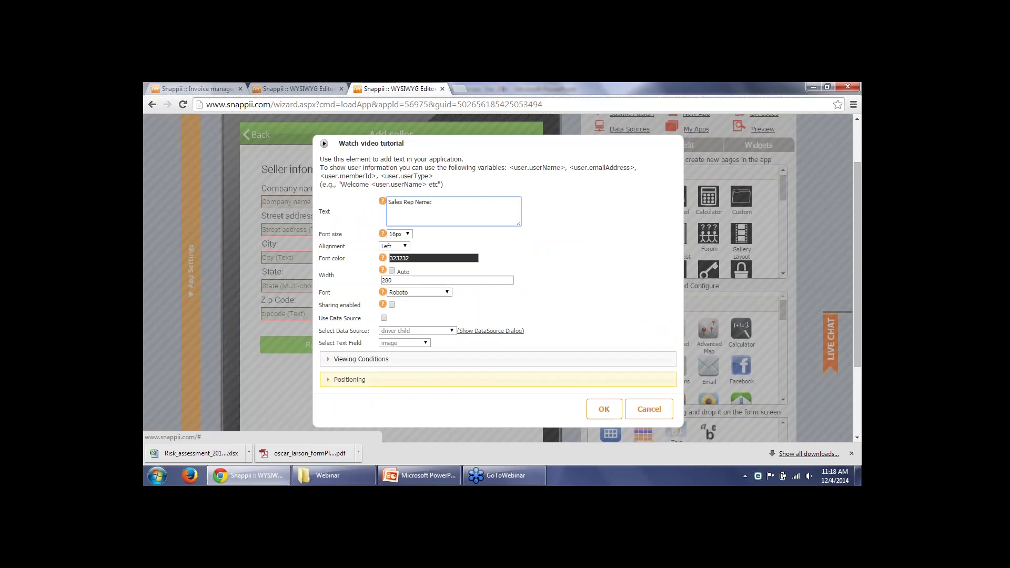
left_click(603, 408)
Align the Sales Rep Name label and field with the Phone field, and move the Seller information heading slightly higher
left_click_drag(470, 257, 444, 243)
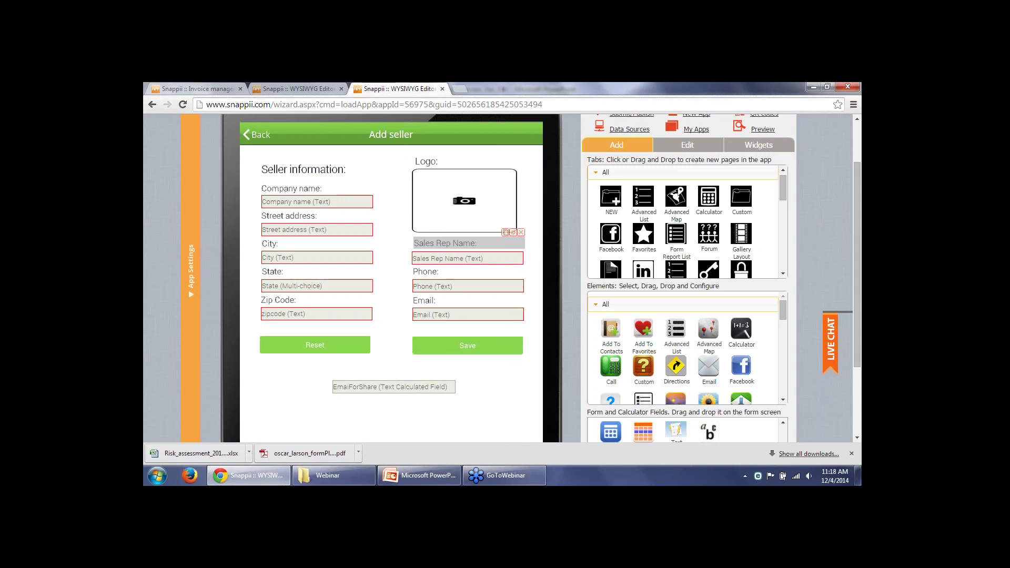
left_click_drag(303, 170, 303, 158)
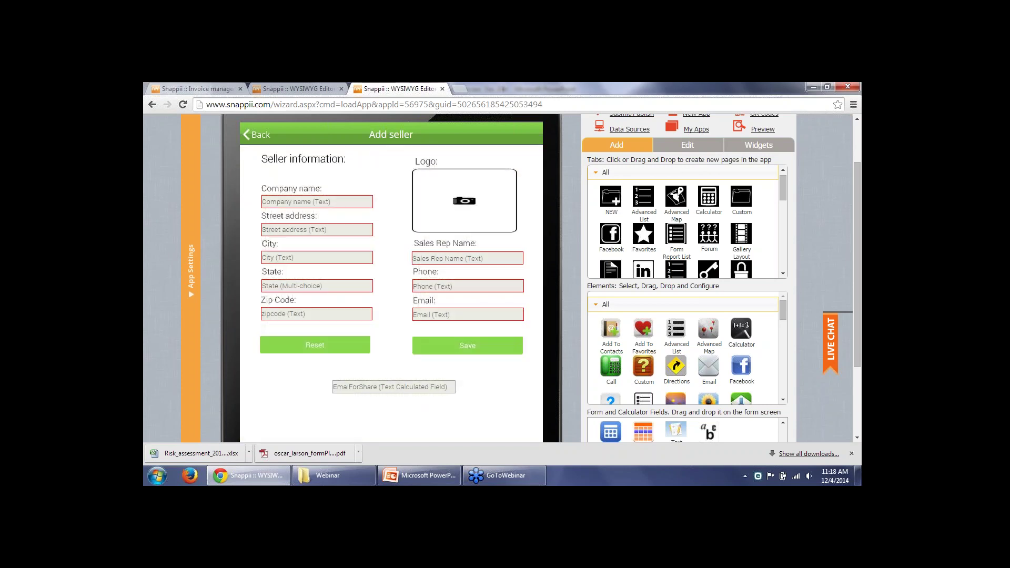
scroll(505, 278, "down", 2)
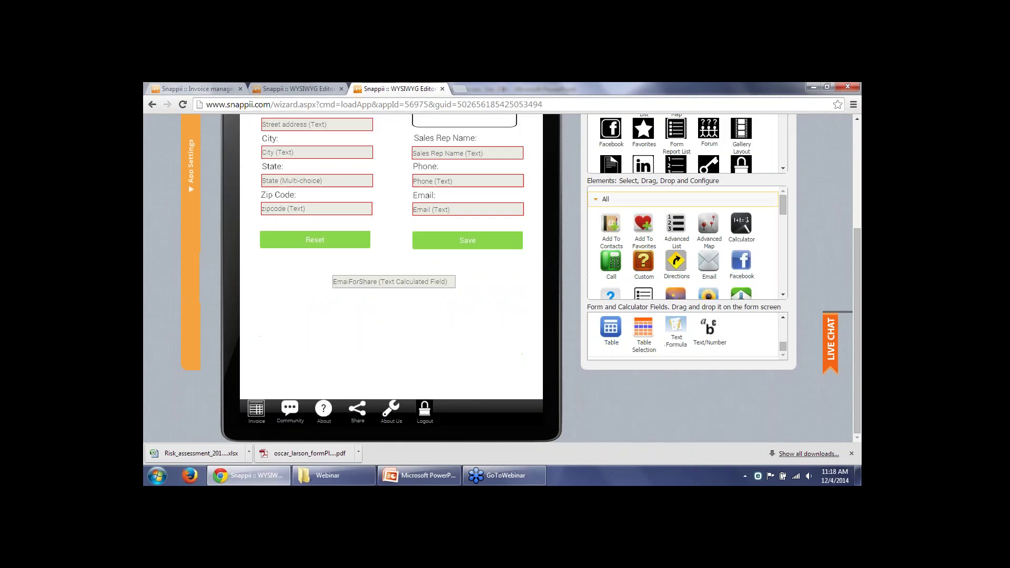
Set the app's navigation bar colour to blue in the Colors and Fonts settings and apply it
scroll(504, 279, "up", 2)
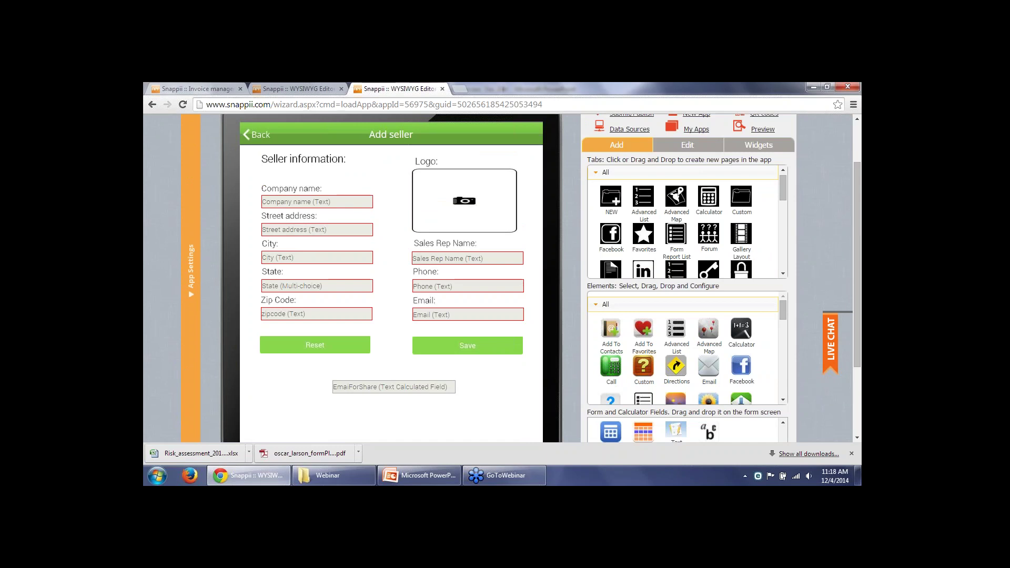
scroll(505, 279, "up", 1)
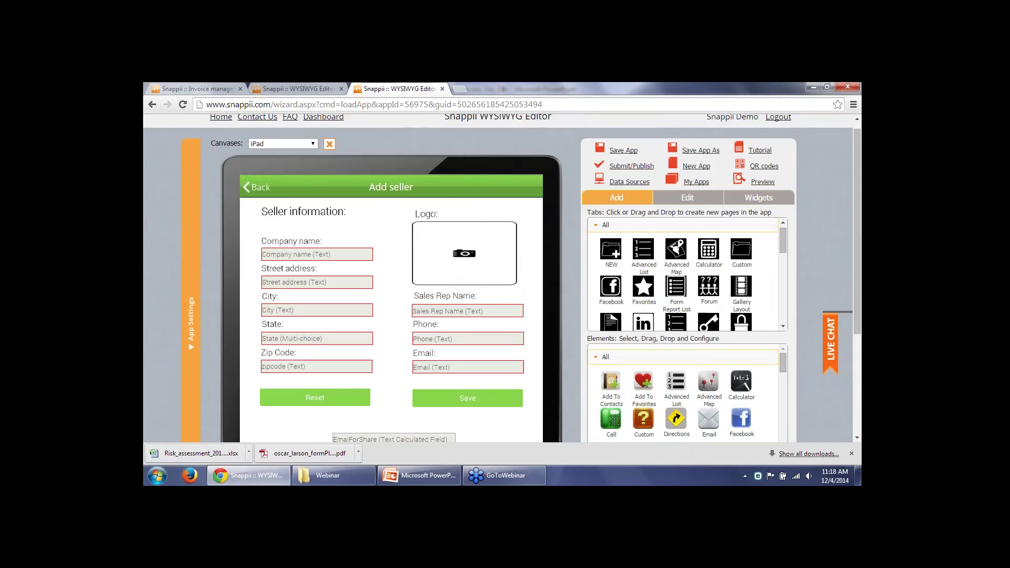
scroll(498, 278, "down", 3)
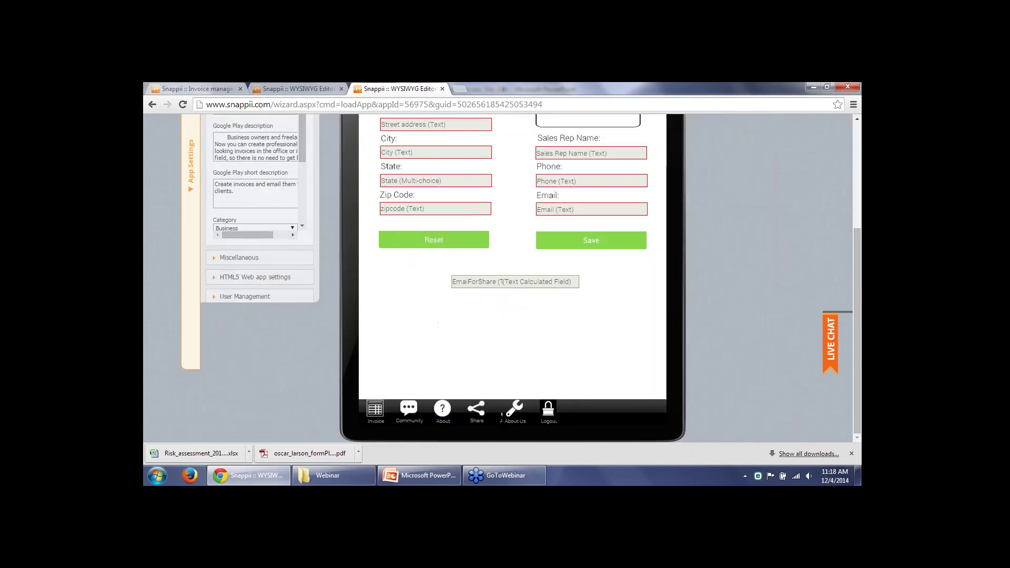
scroll(497, 278, "up", 3)
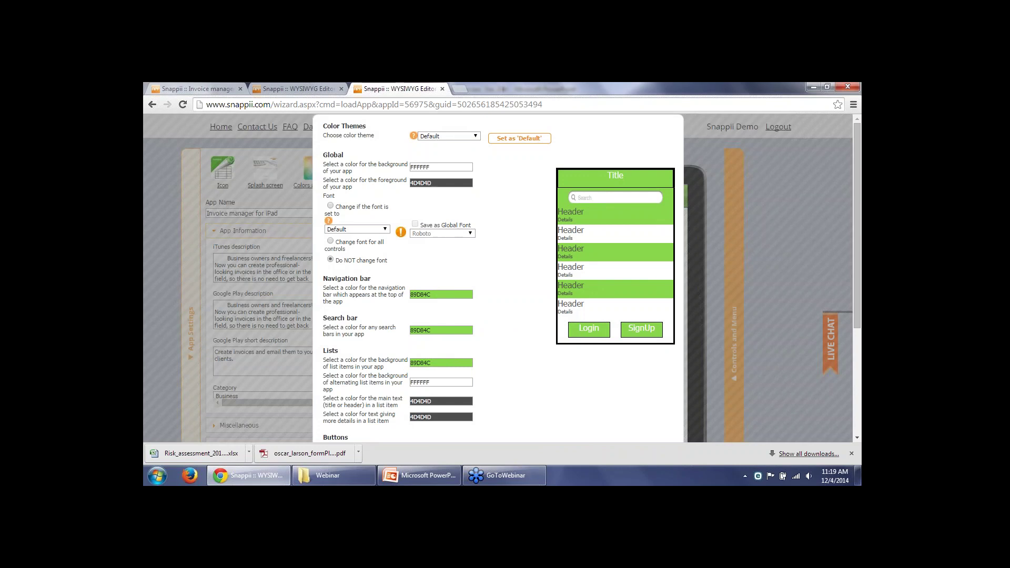
left_click(441, 294)
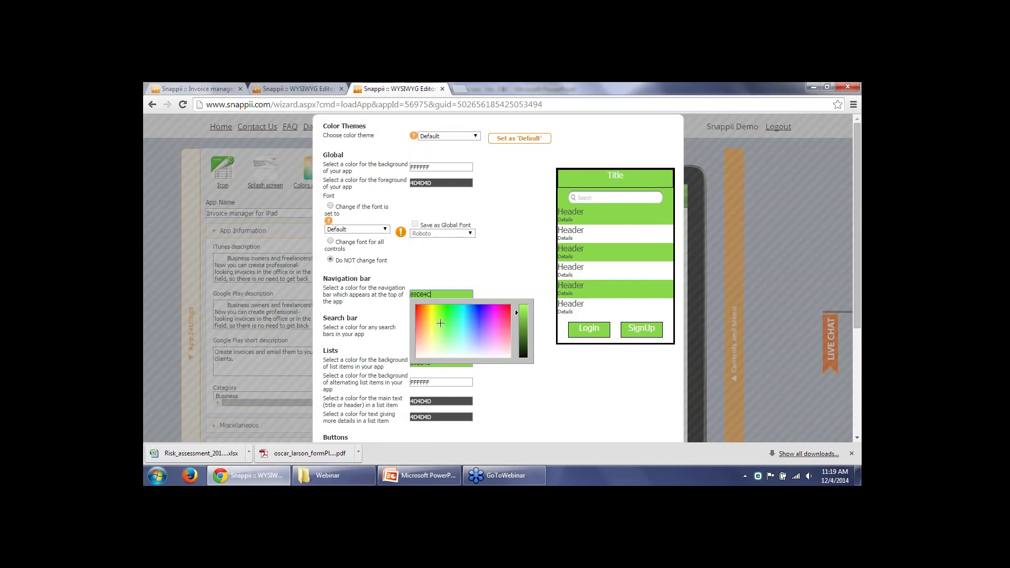
left_click(475, 312)
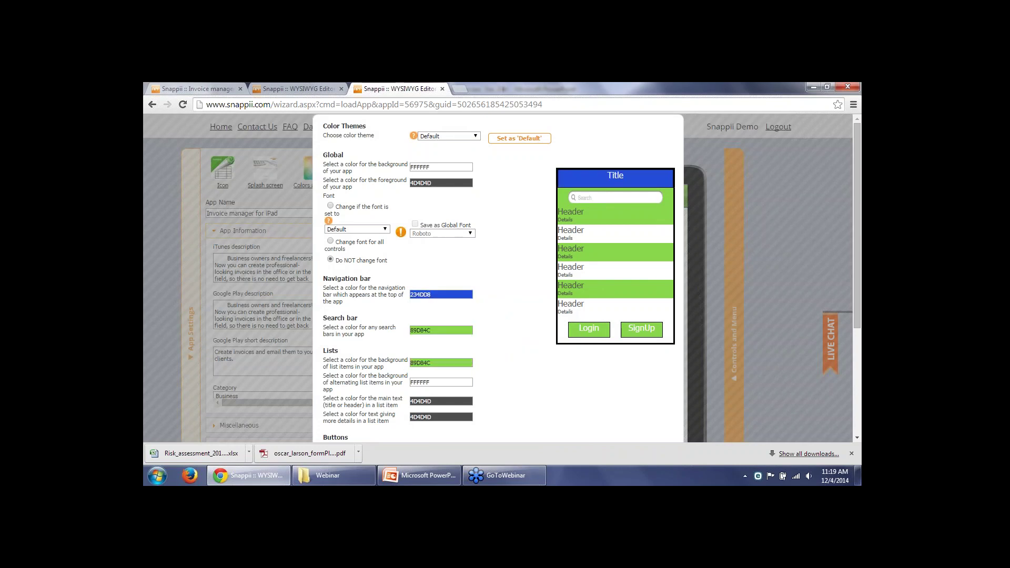
scroll(498, 278, "down", 2)
scroll(499, 279, "down", 5)
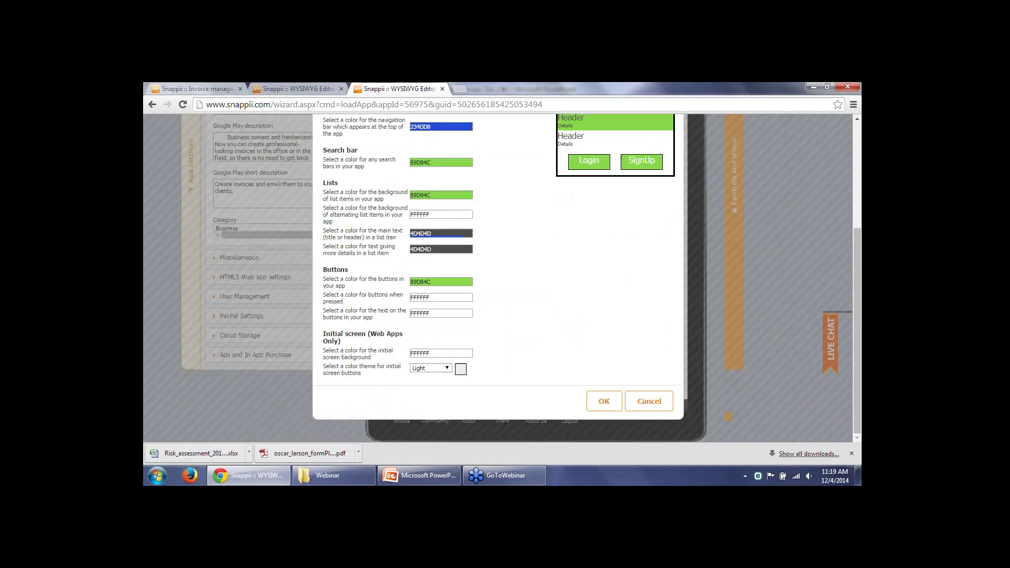
left_click(604, 401)
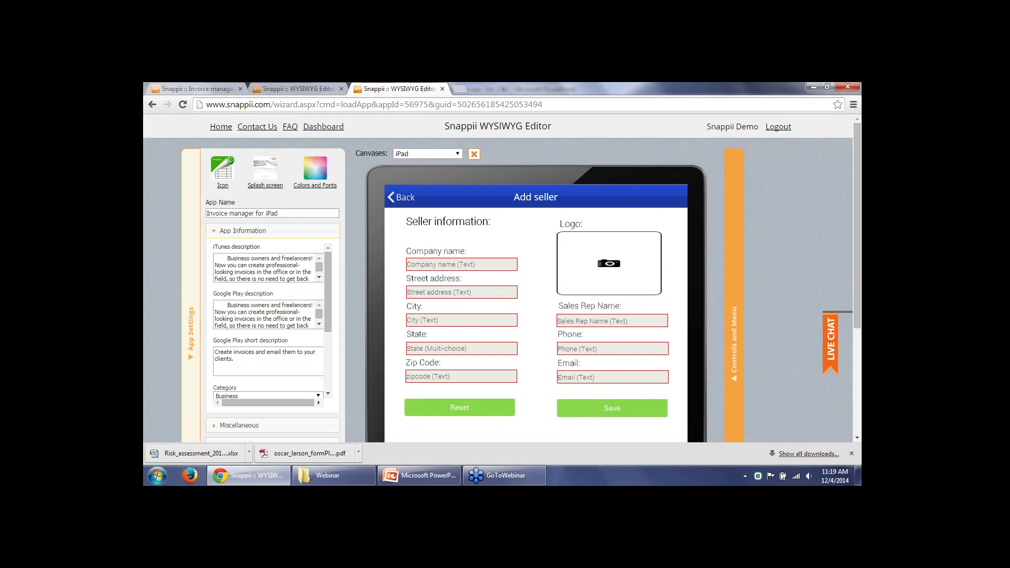
Return to the app's main Invoice screen and save the app with the new colour
scroll(502, 279, "down", 3)
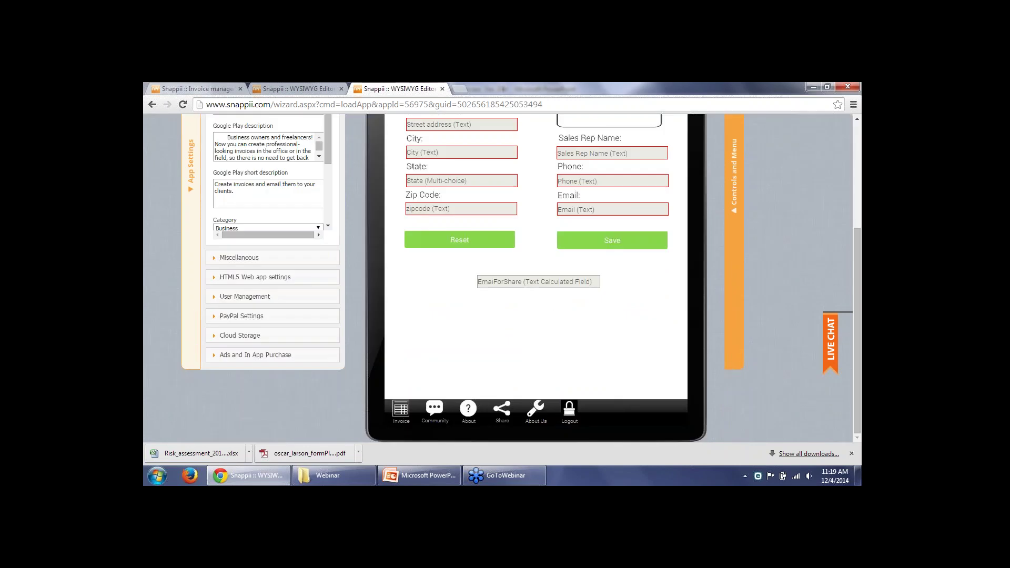
left_click(401, 411)
scroll(503, 279, "up", 3)
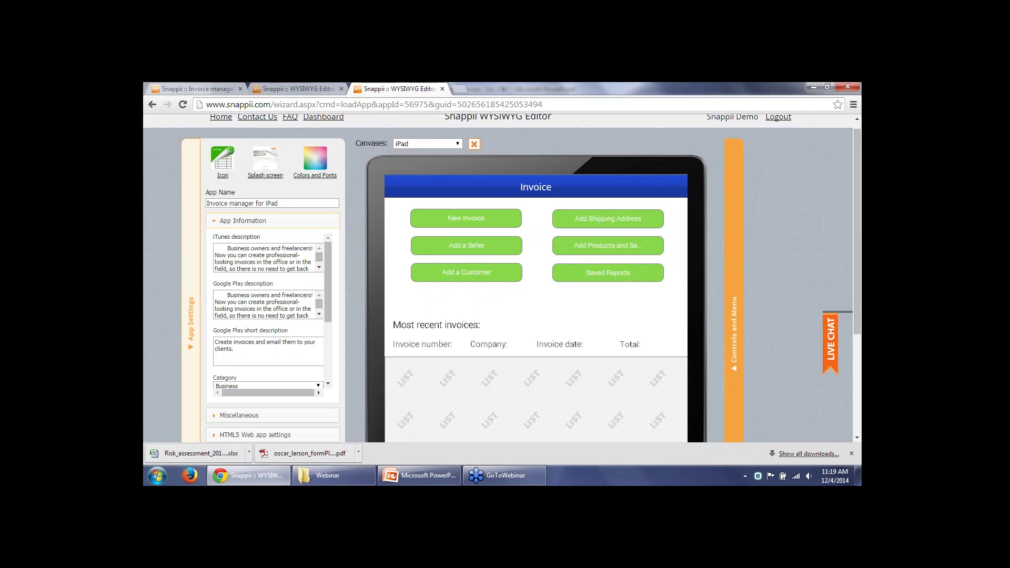
left_click(734, 333)
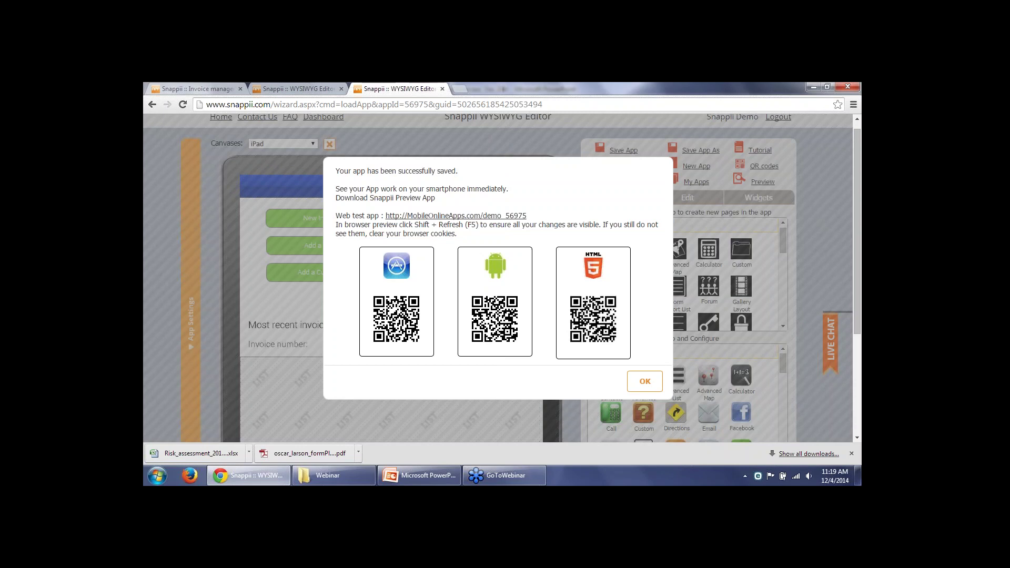
left_click(645, 381)
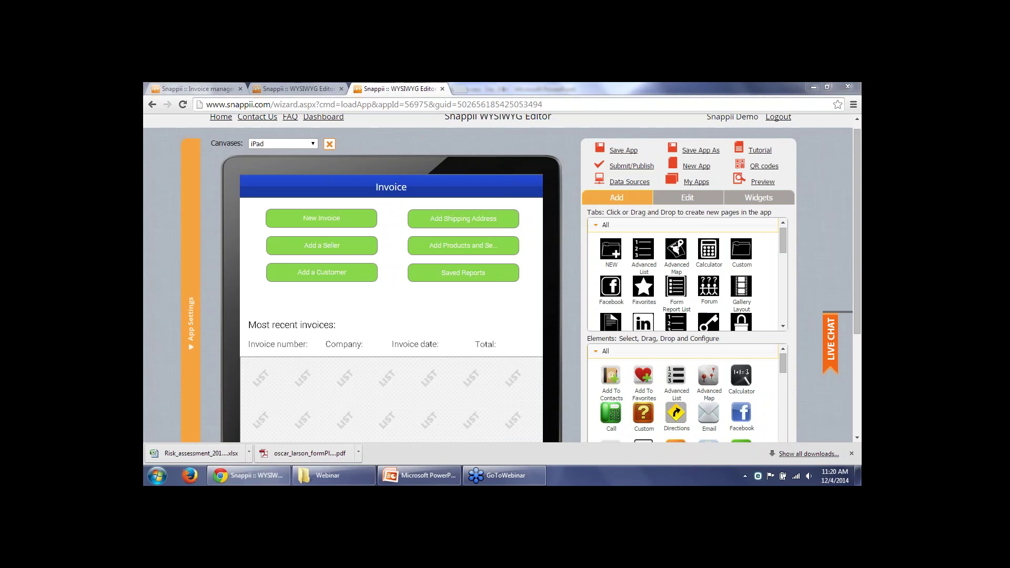
Stack the Add Shipping Address, Add Products, Add a Seller, Saved Reports and Add a Customer buttons in one staggered column, and nudge New Invoice down and left
left_click(321, 217)
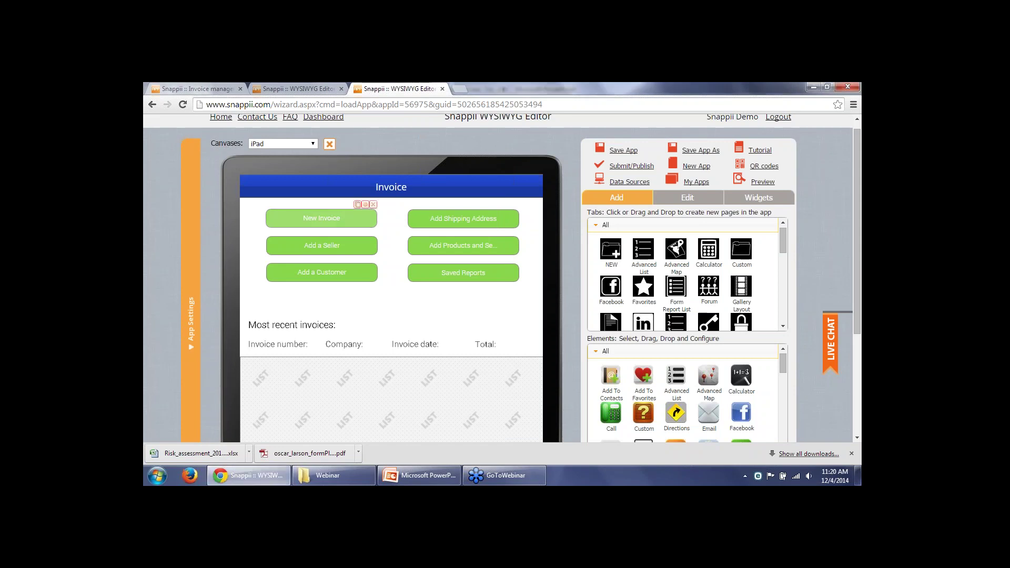
left_click_drag(321, 272, 423, 316)
left_click_drag(462, 273, 419, 291)
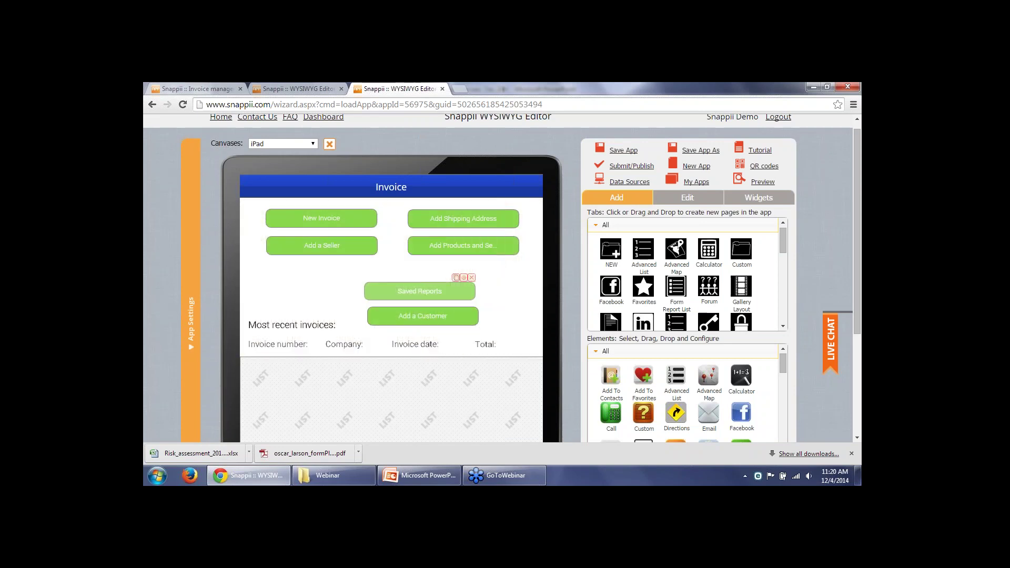
left_click_drag(321, 245, 442, 223)
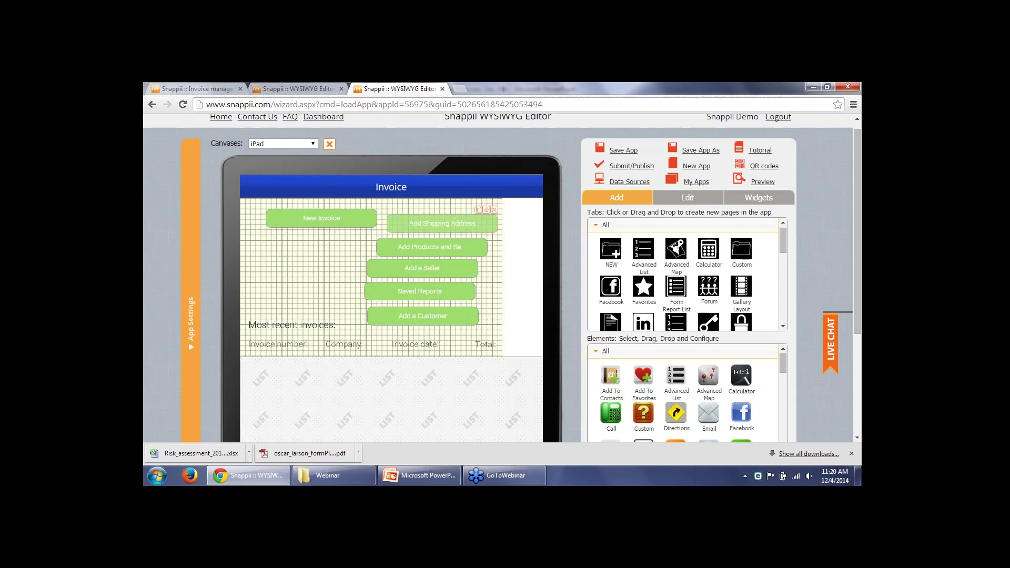
mouse_move(321, 218)
left_mouse_down()
mouse_move(452, 207)
mouse_move(309, 227)
left_mouse_up()
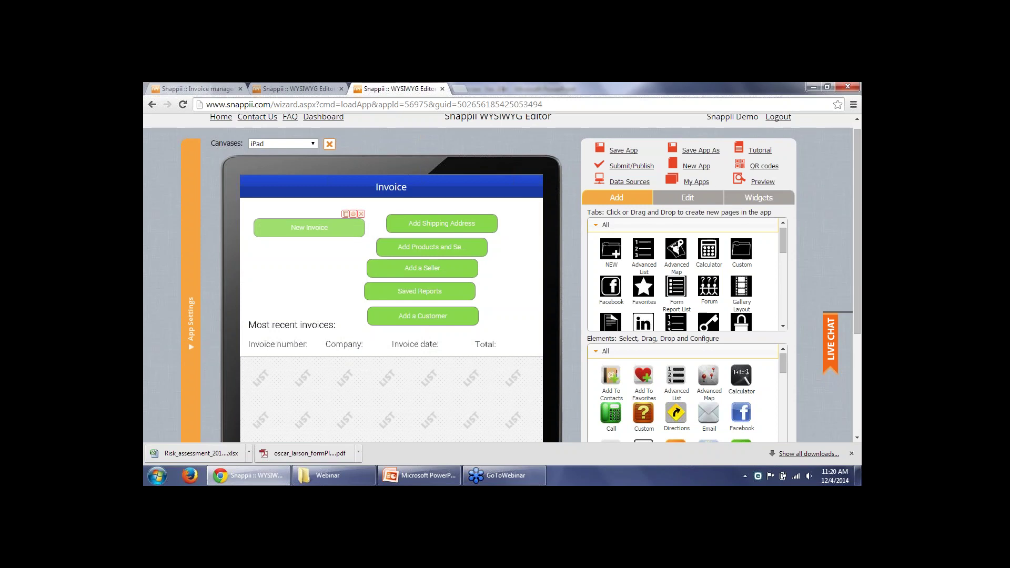
scroll(683, 274, "down", 3)
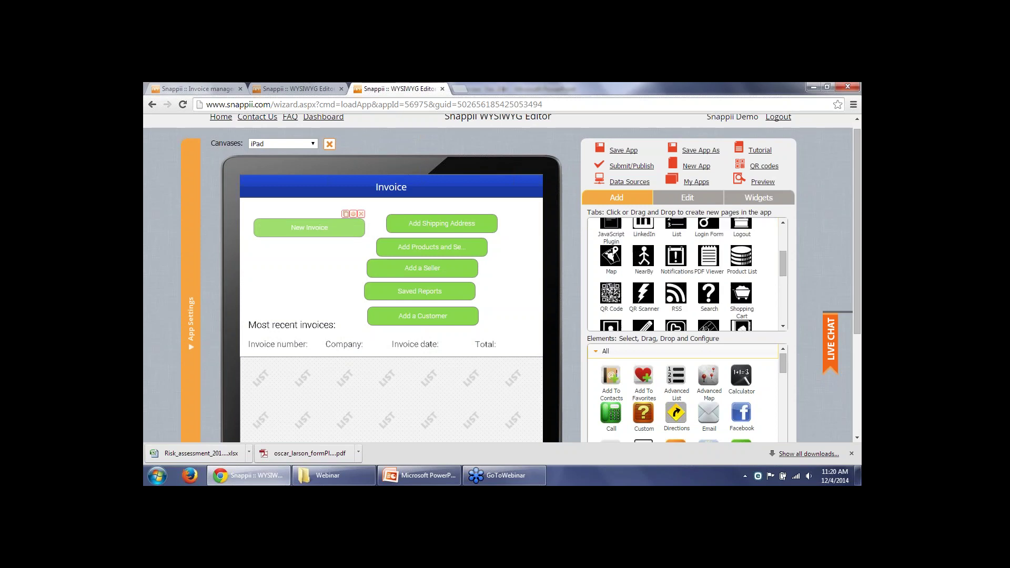
scroll(185, 202, "down", 3)
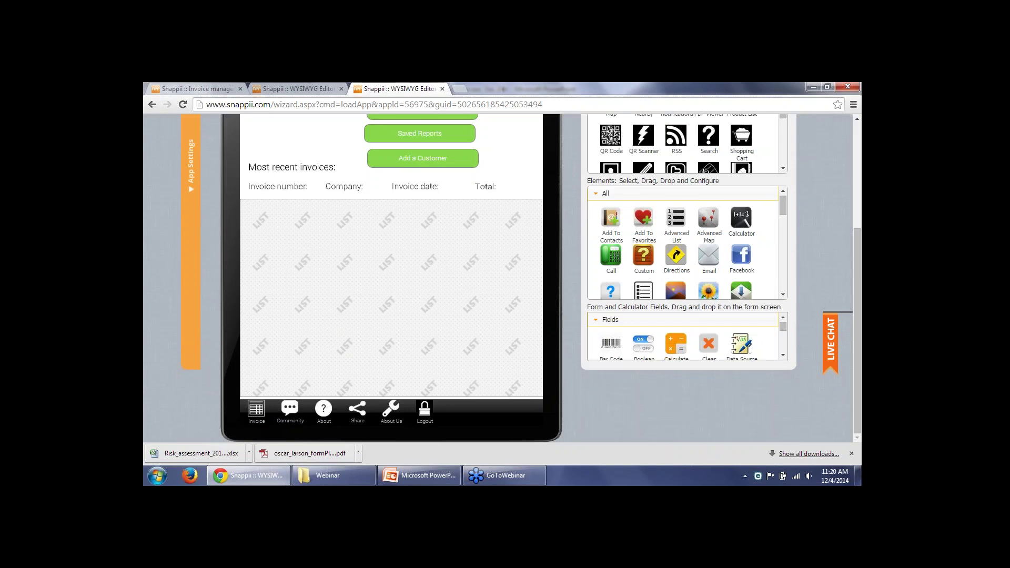
left_click_drag(708, 290, 497, 169)
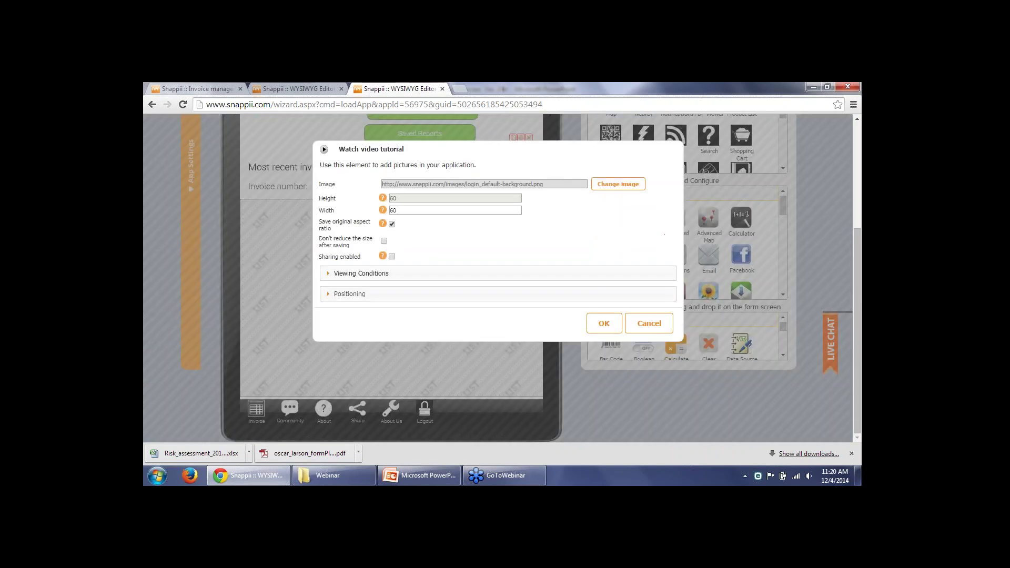
left_click(618, 183)
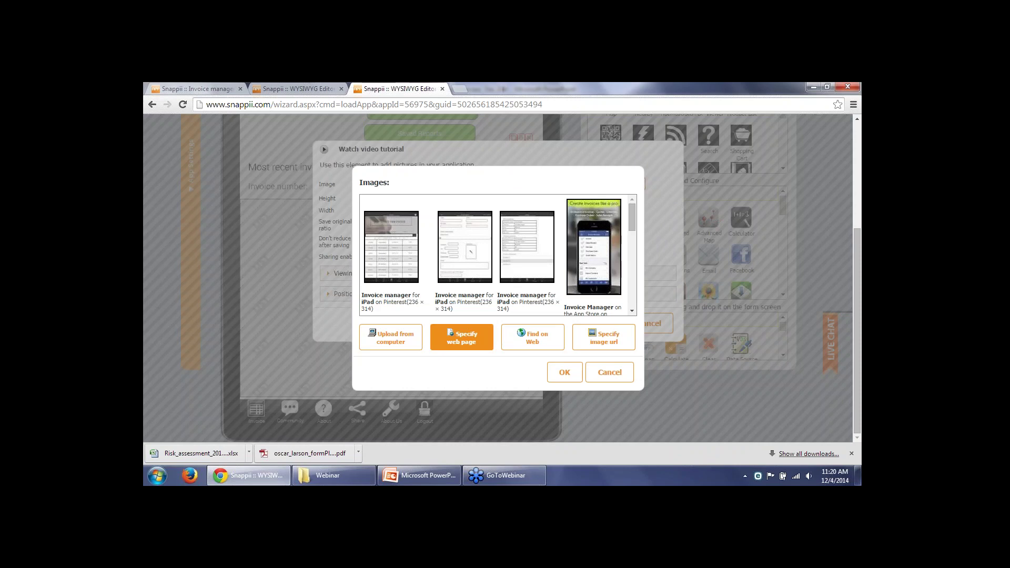
left_click(609, 372)
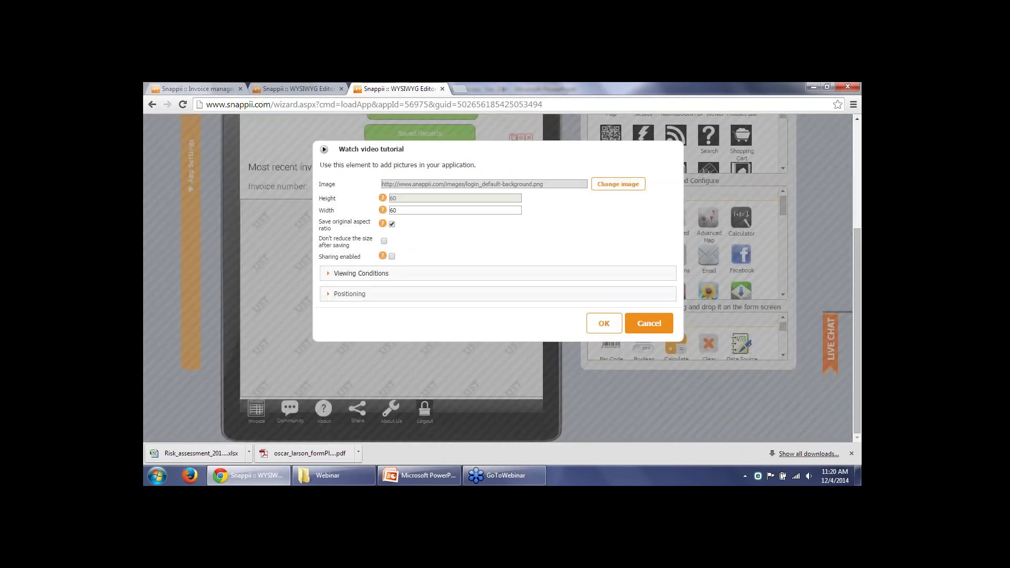
left_click(649, 323)
Save the app with the rearranged buttons on the Invoice screen
scroll(501, 279, "up", 3)
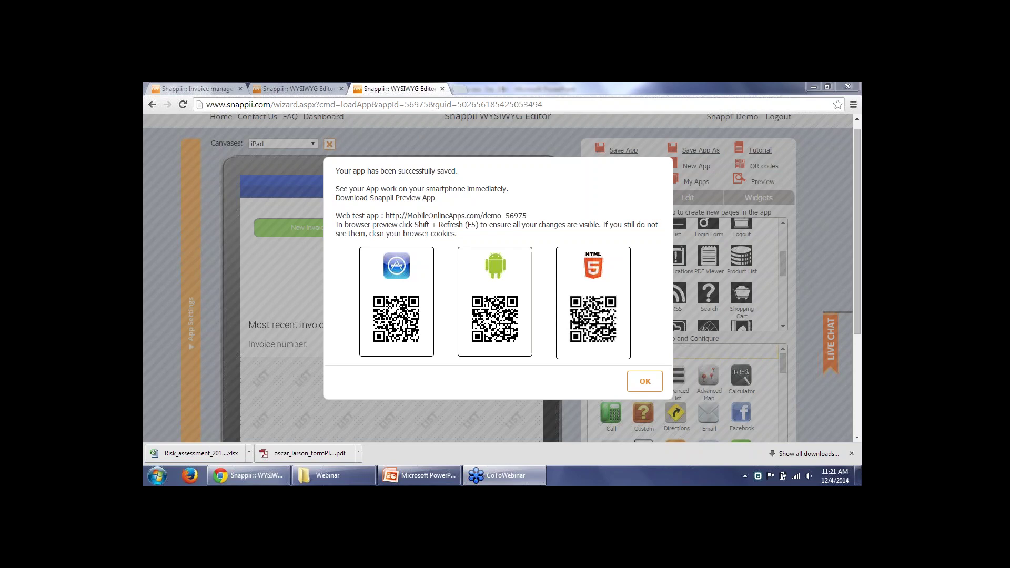
key("Return")
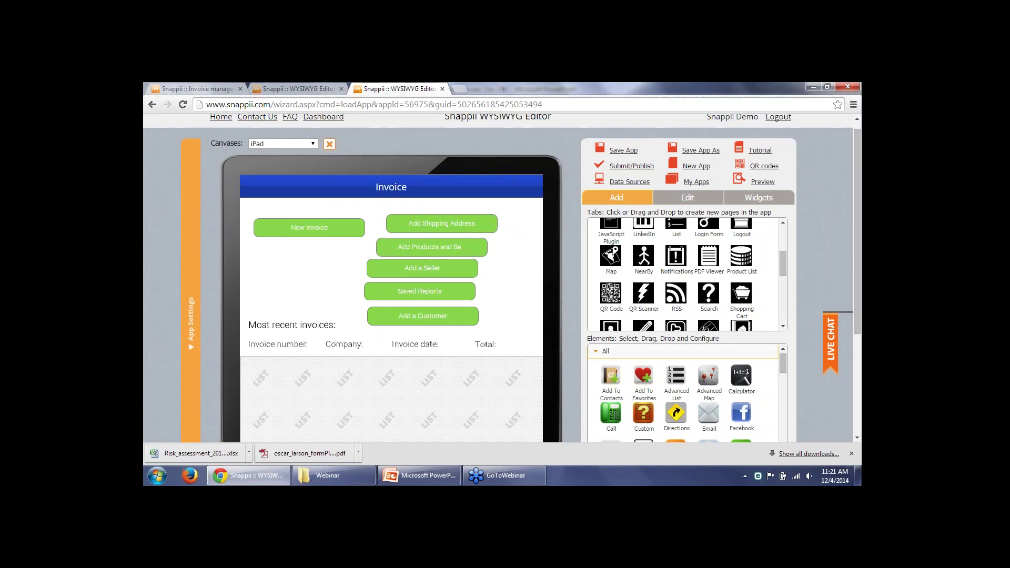
Go back to the Invoice manager page on the Snappii website and browse the ready-made Mobile Apps categories
left_click(309, 89)
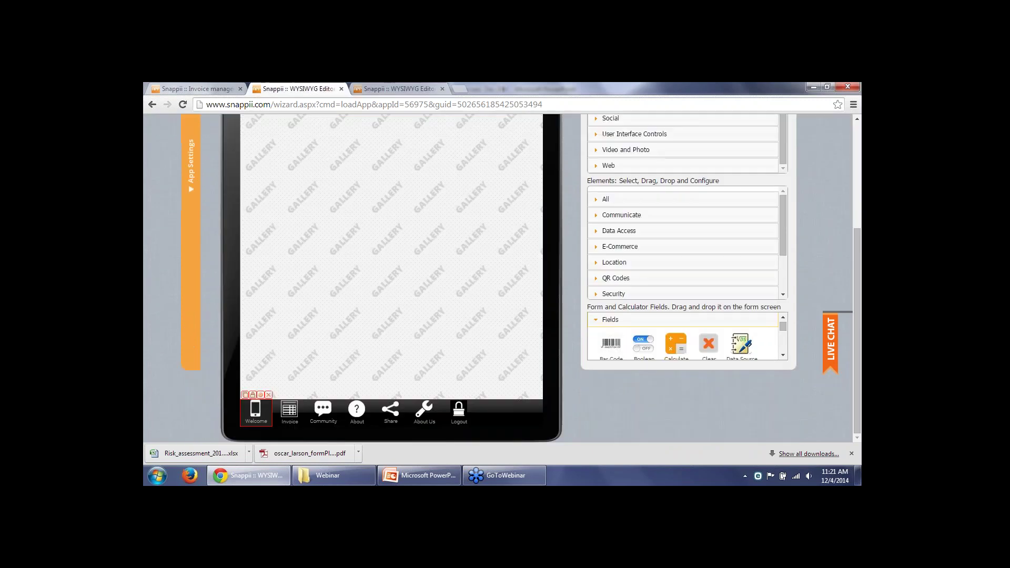
left_click(197, 88)
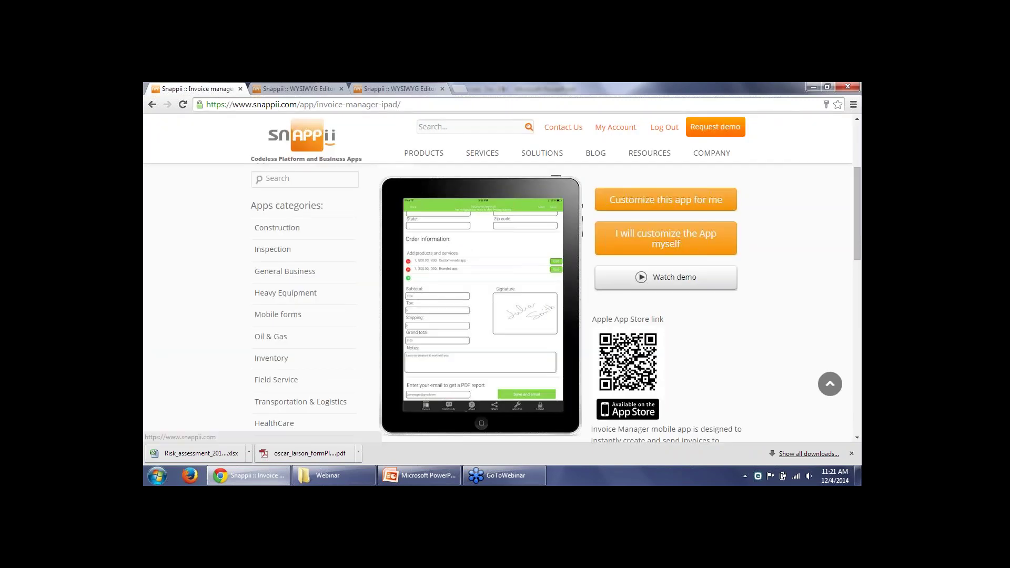
scroll(502, 303, "down", 3)
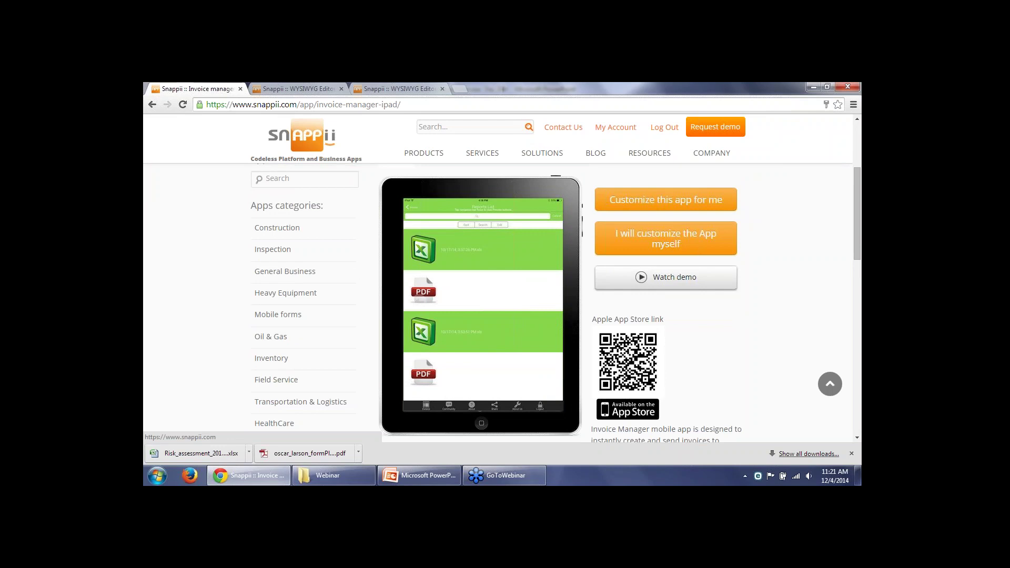
scroll(498, 302, "up", 3)
mouse_move(423, 153)
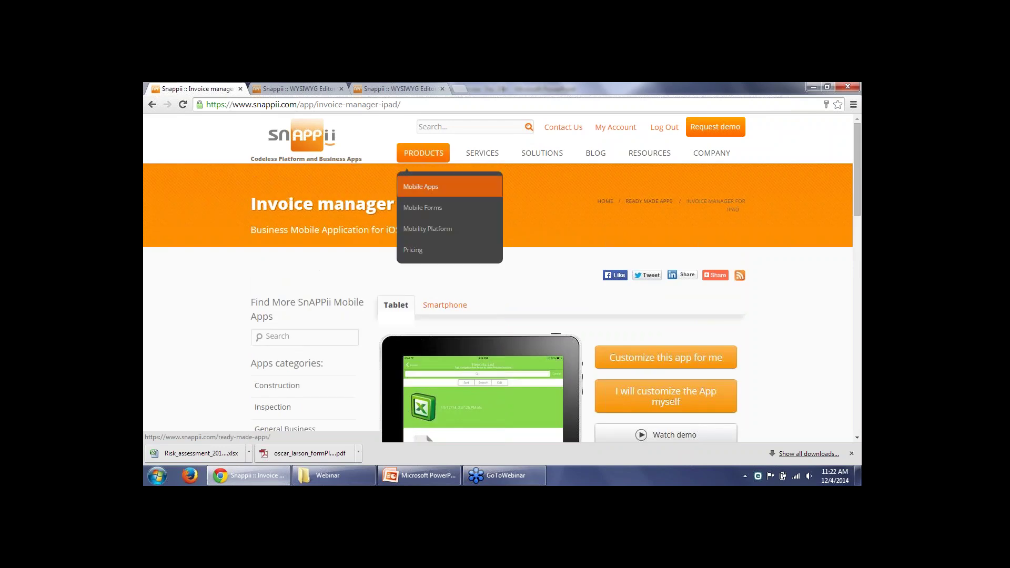
left_click(420, 186)
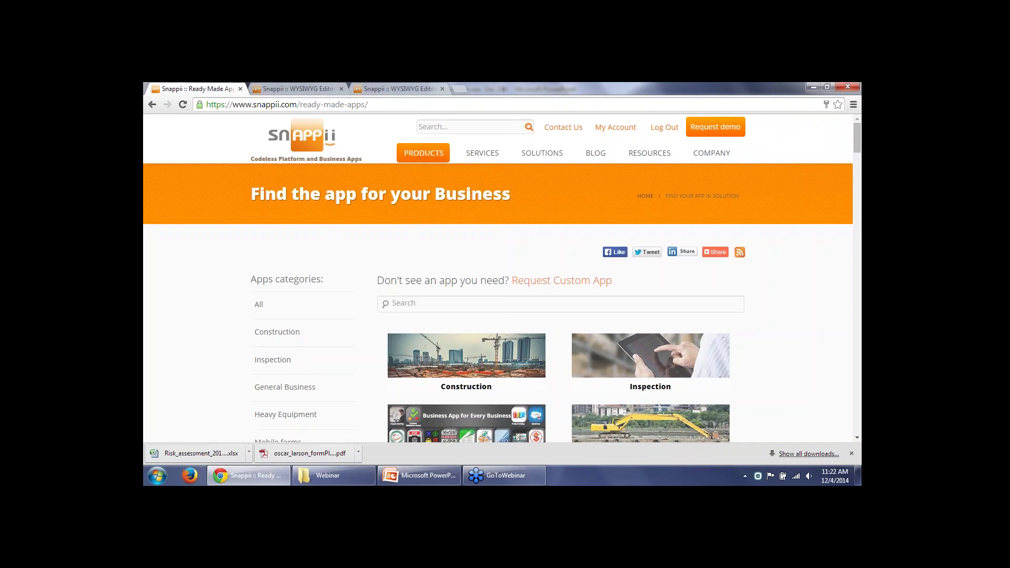
scroll(497, 316, "down", 2)
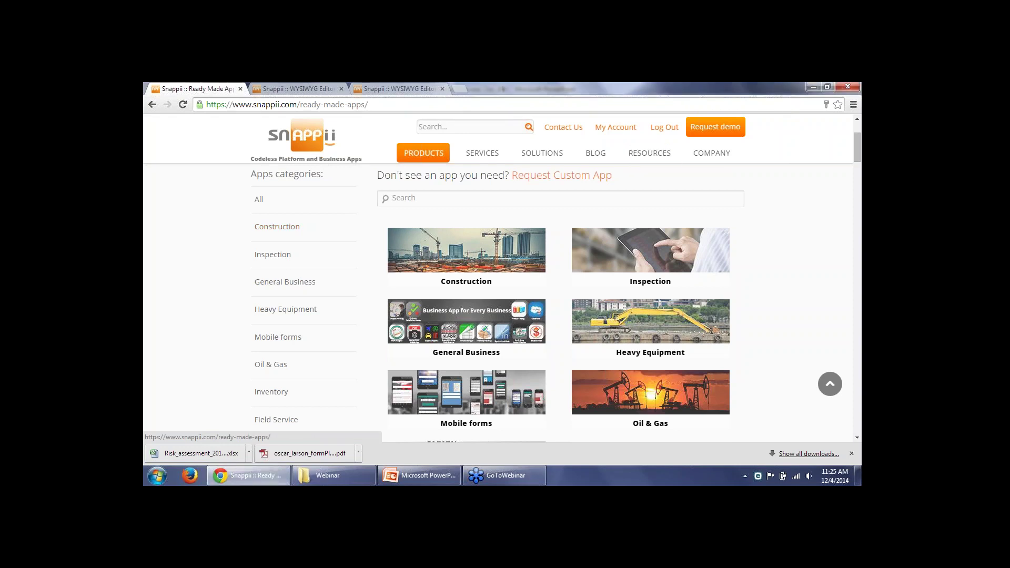
Open the account's Dashboards and view the usage reports for the Construction Manager app
left_click(615, 128)
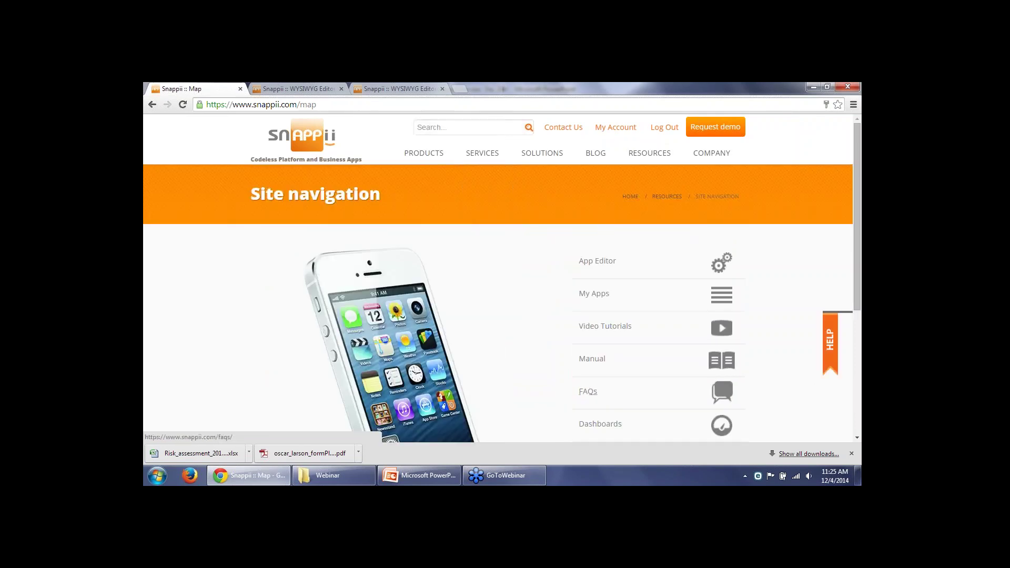
left_click(600, 424)
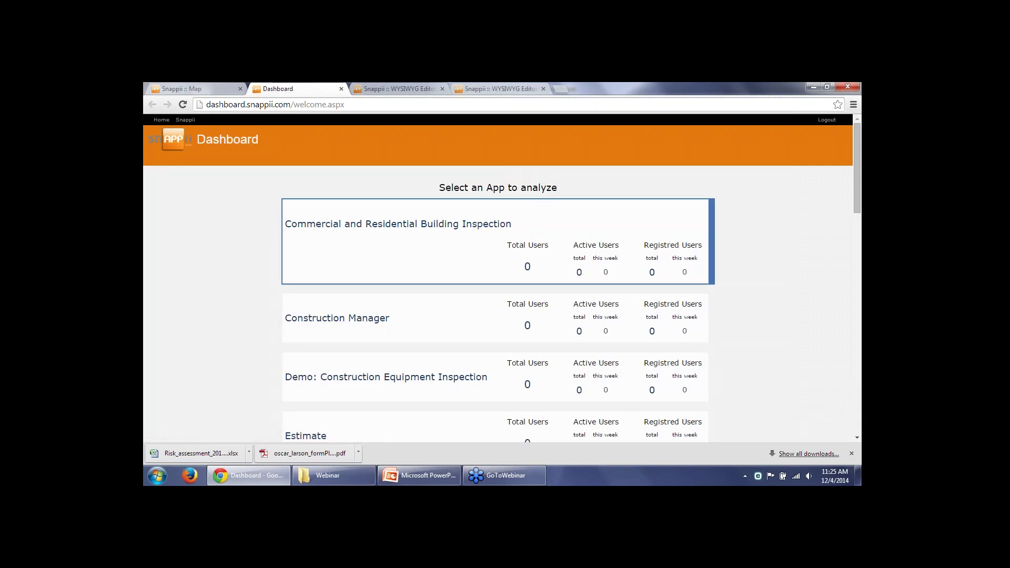
scroll(495, 212, "down", 2)
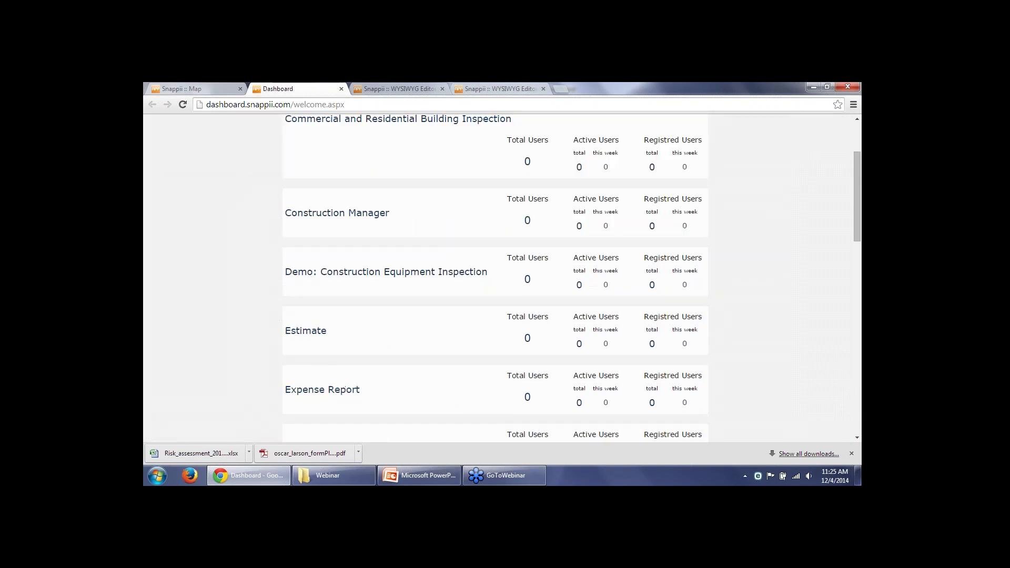
left_click(494, 213)
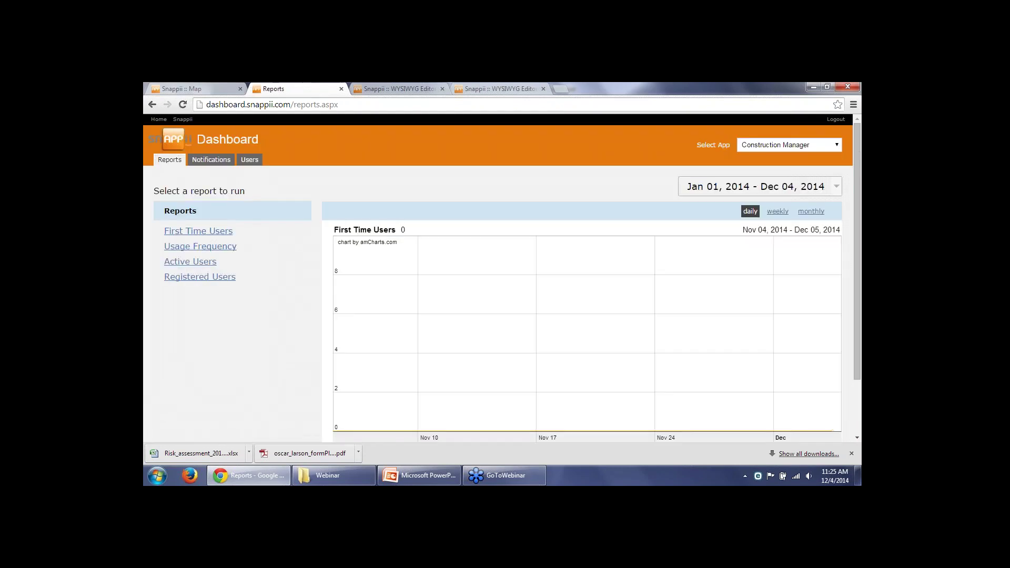
Open a new notification form for the Construction Manager app and review the All, Registered and Unregistered users options for User Group
left_click(211, 159)
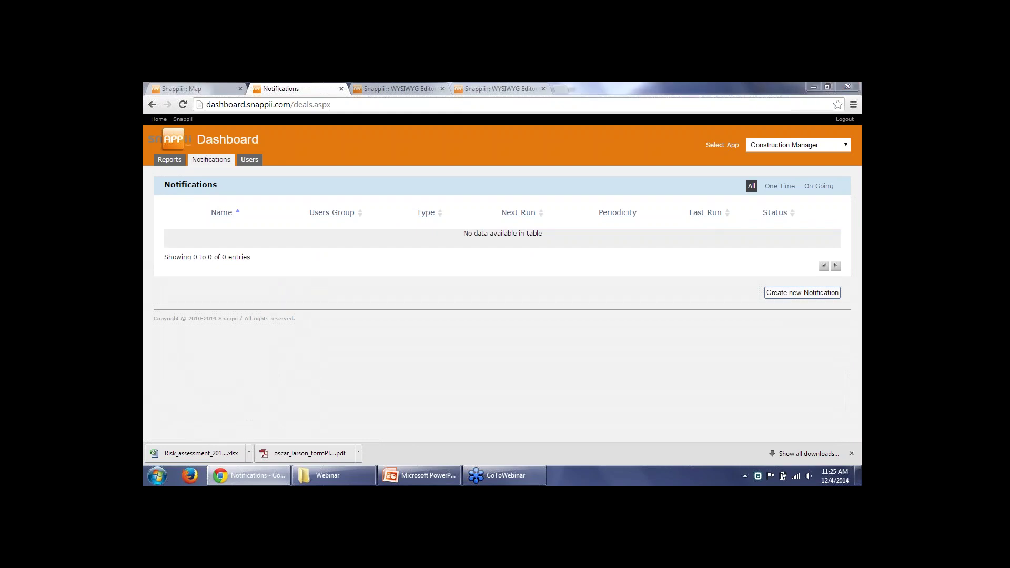
left_click(802, 293)
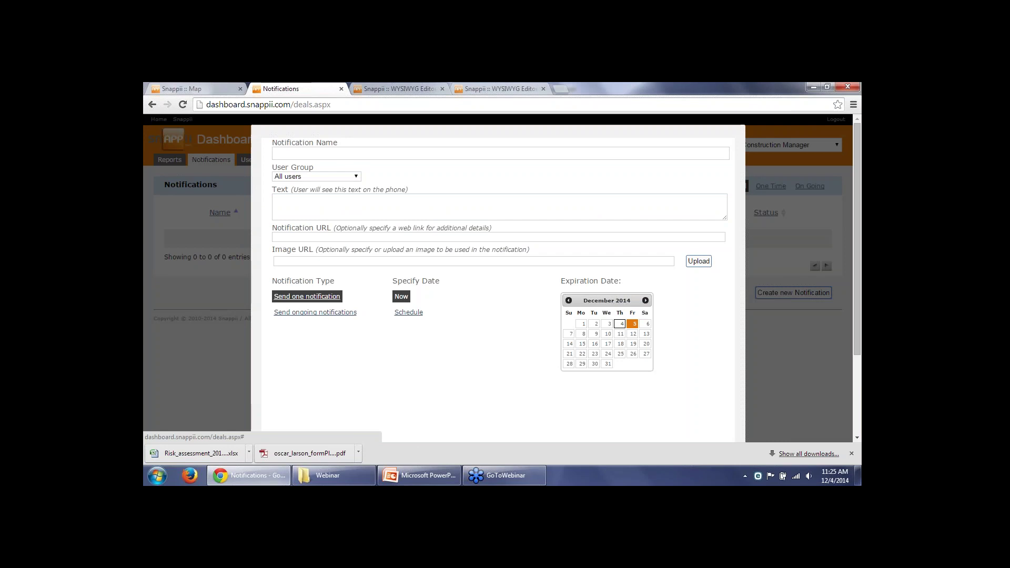
left_click(316, 176)
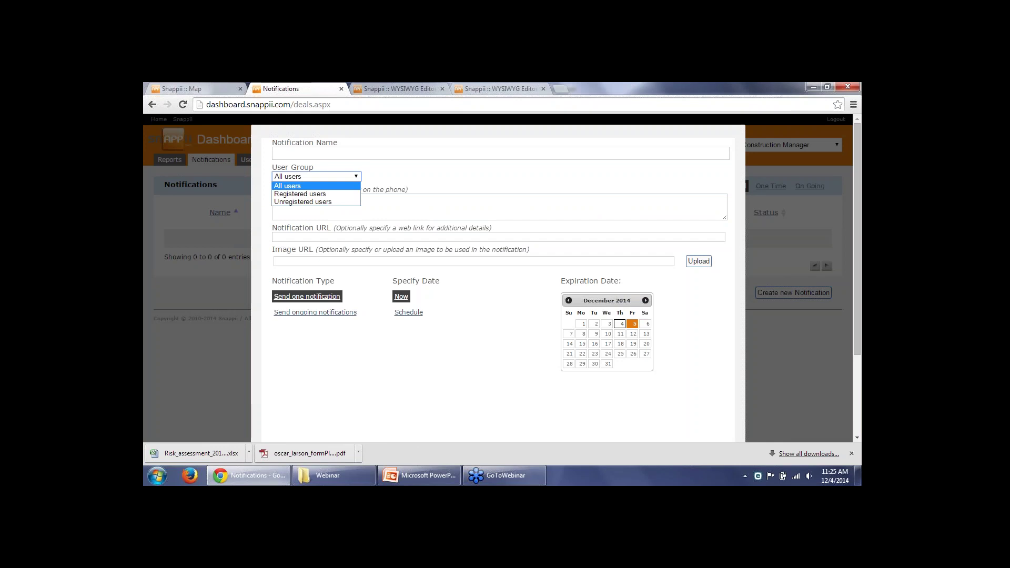
key("Down")
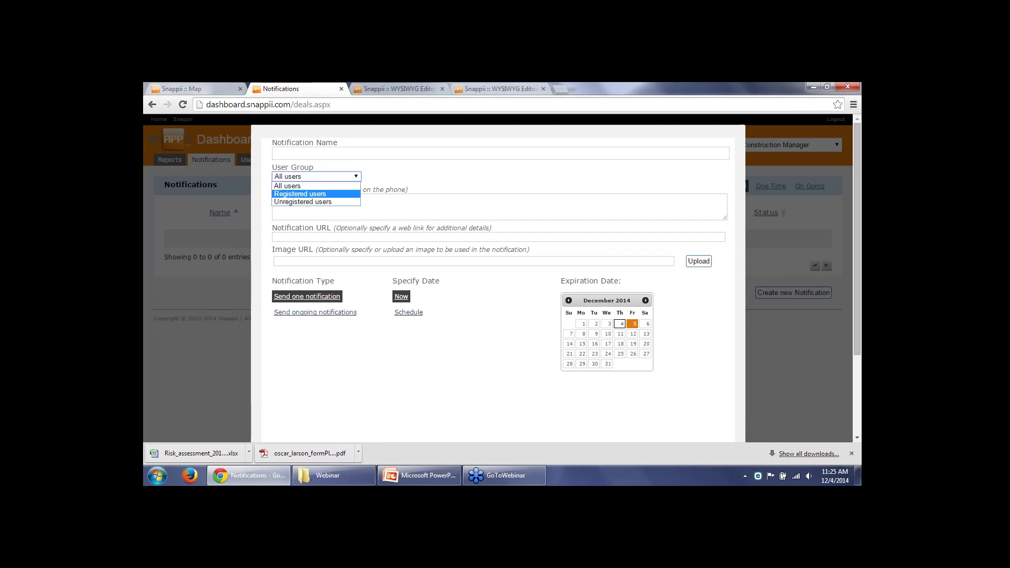
key("Up")
key("Down")
key("Down")
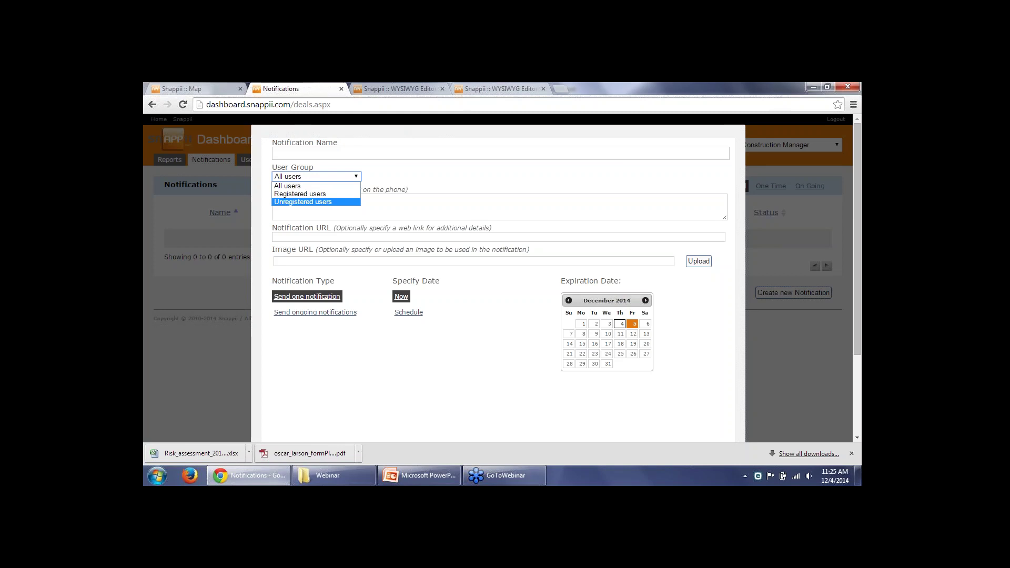
key("Up")
key("Up")
Look through the notification's name, text, URL, type and schedule settings, and close the form without creating it
left_click(274, 153)
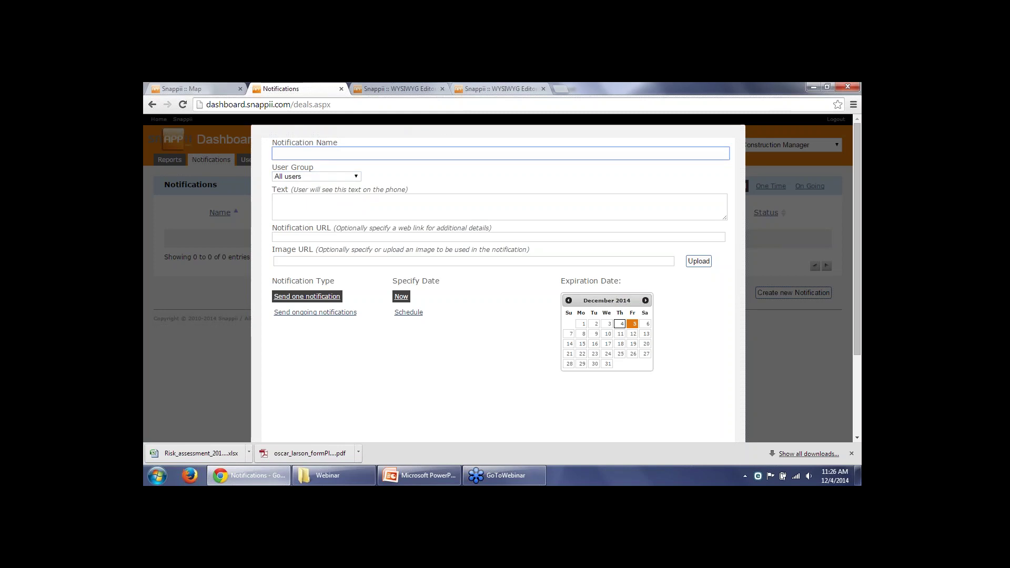
left_click(274, 199)
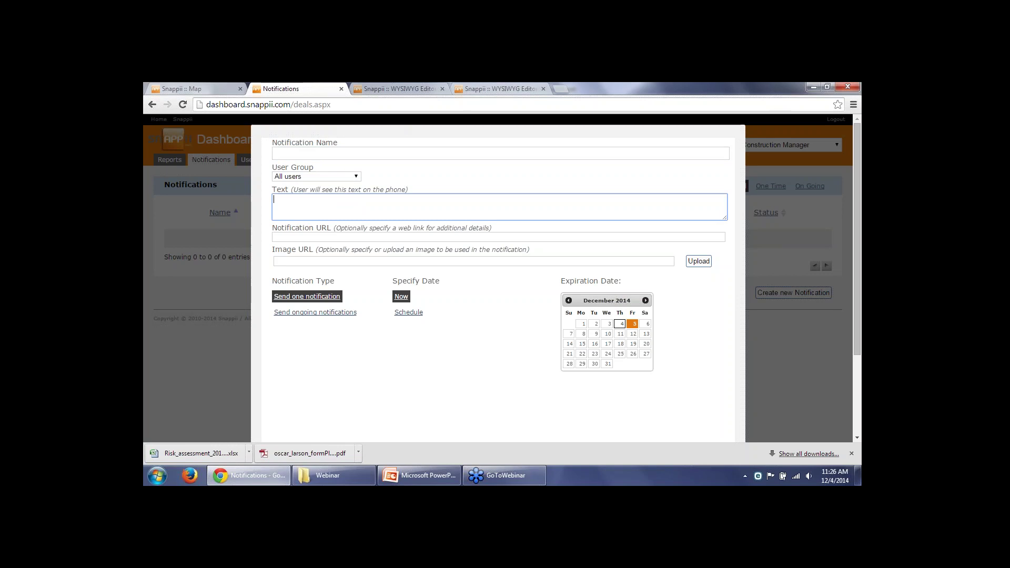
left_click(273, 237)
scroll(498, 279, "down", 2)
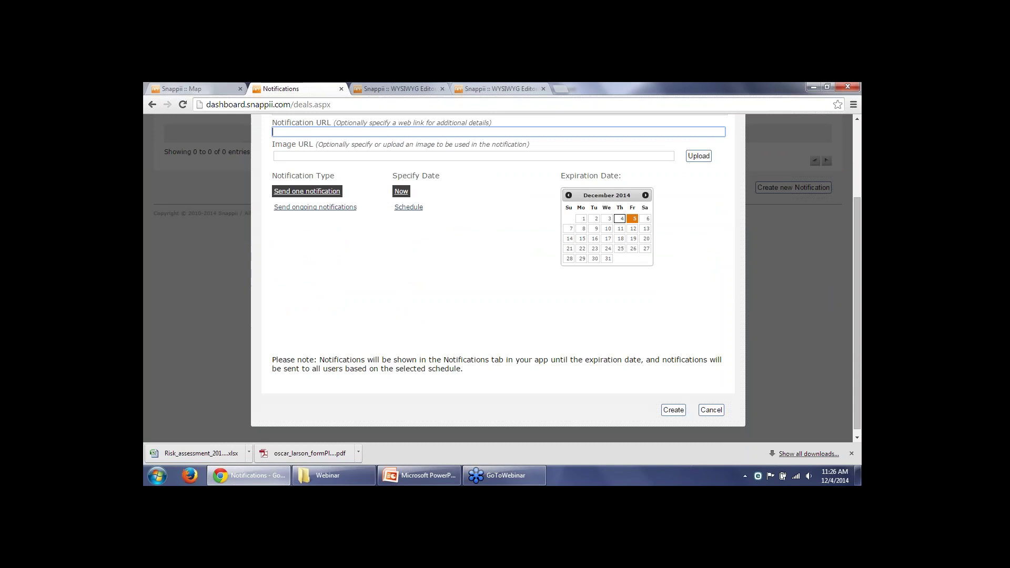
key("Escape")
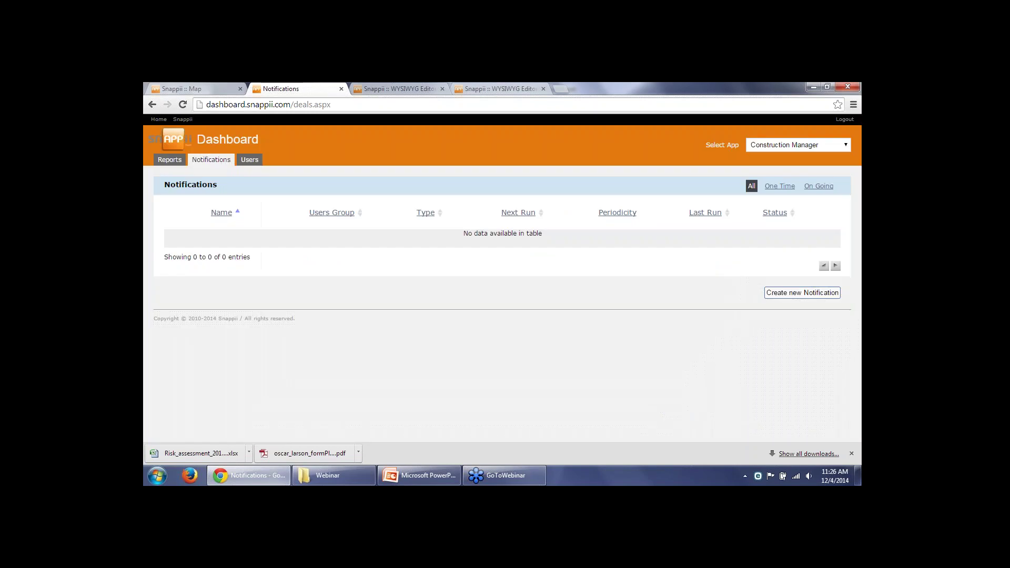
Return to the iPad invoice app in the WYSIWYG editor and browse its E-Commerce, Location and Communicate elements
key("ctrl+4")
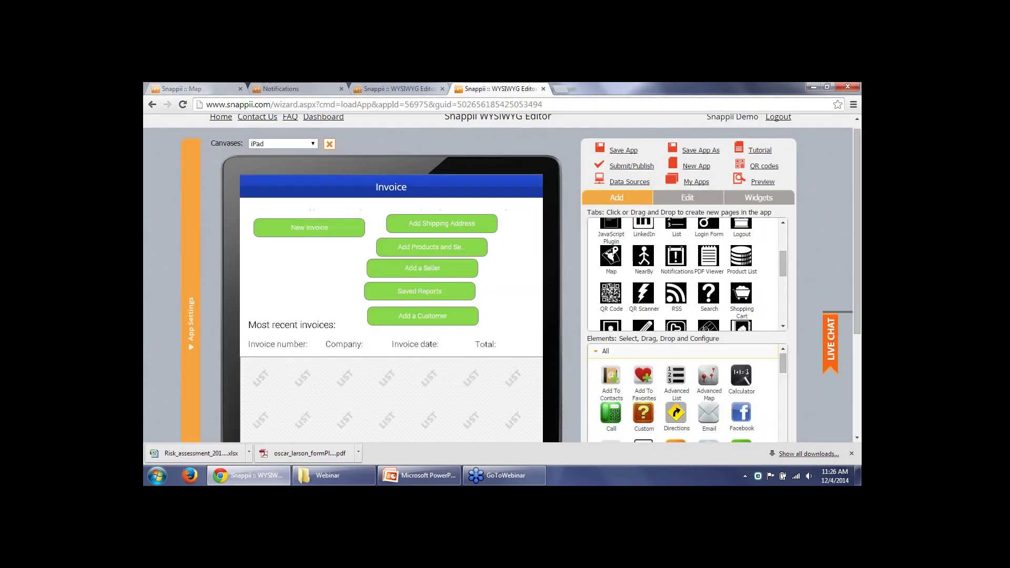
scroll(502, 279, "down", 2)
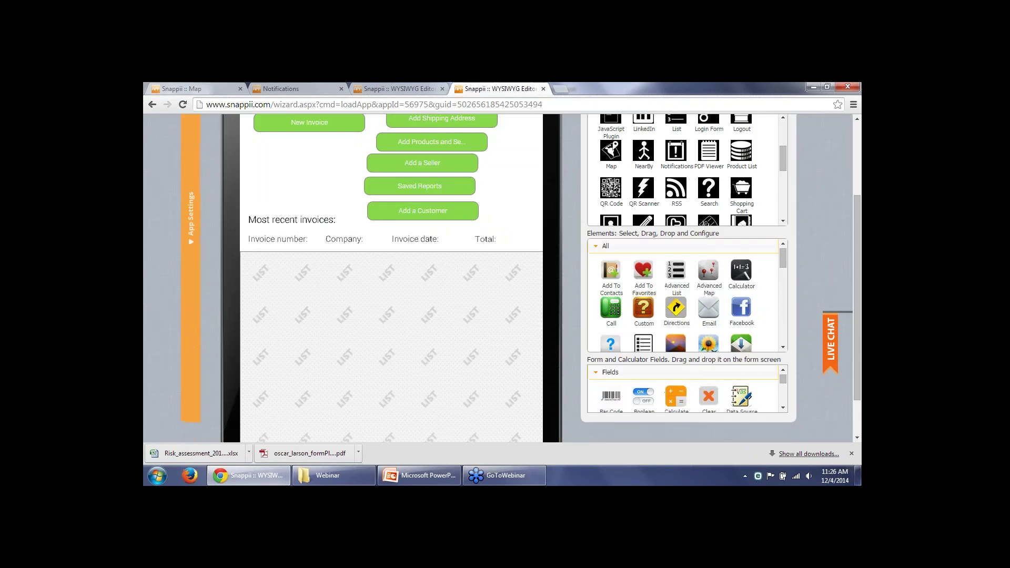
scroll(502, 279, "up", 2)
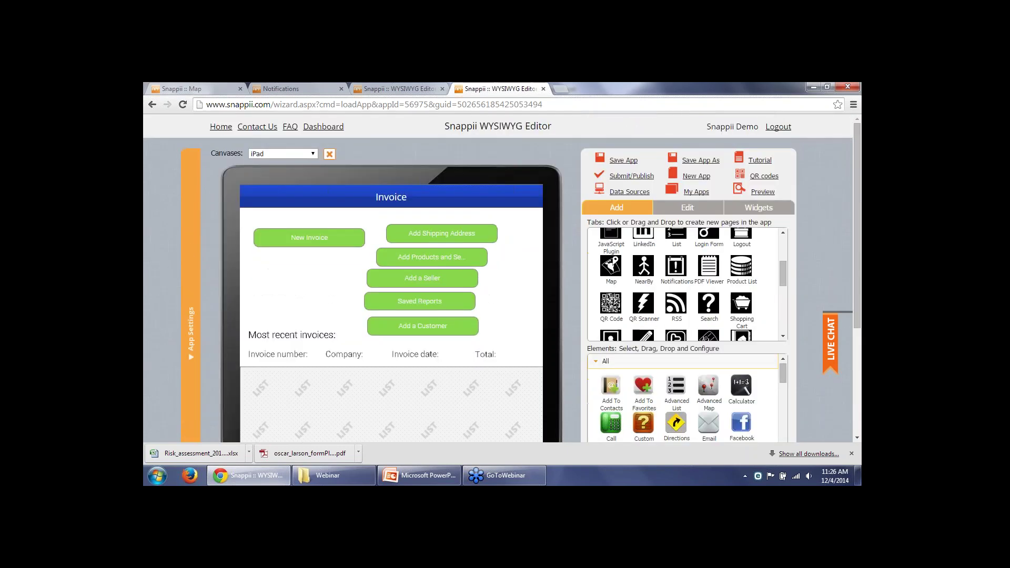
scroll(502, 278, "down", 3)
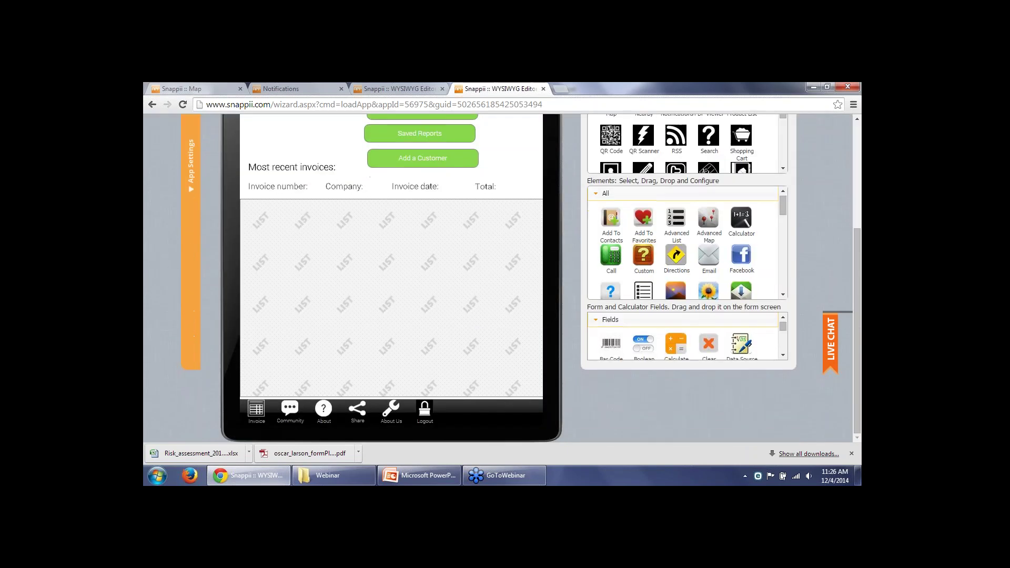
left_click(605, 193)
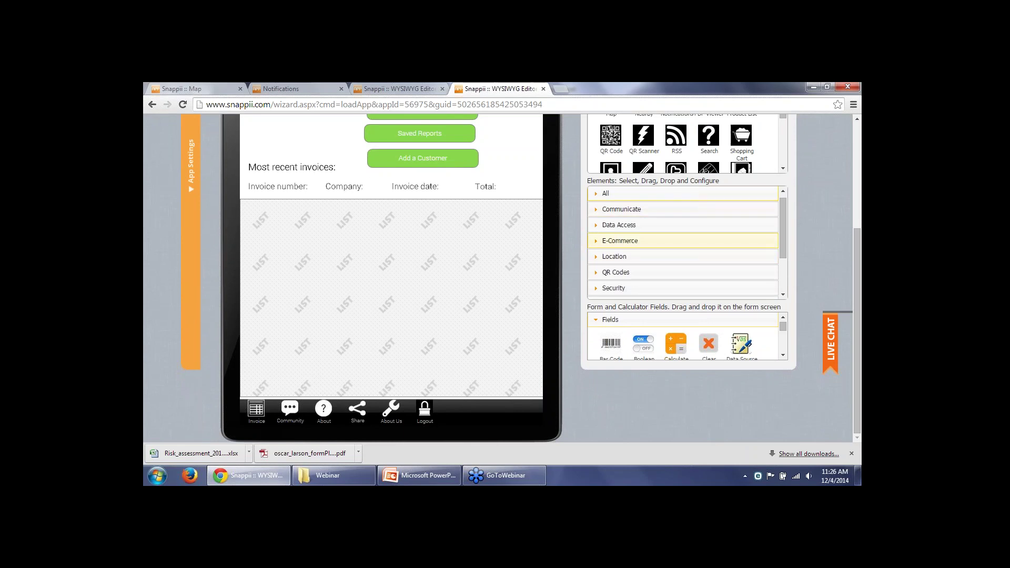
left_click(619, 240)
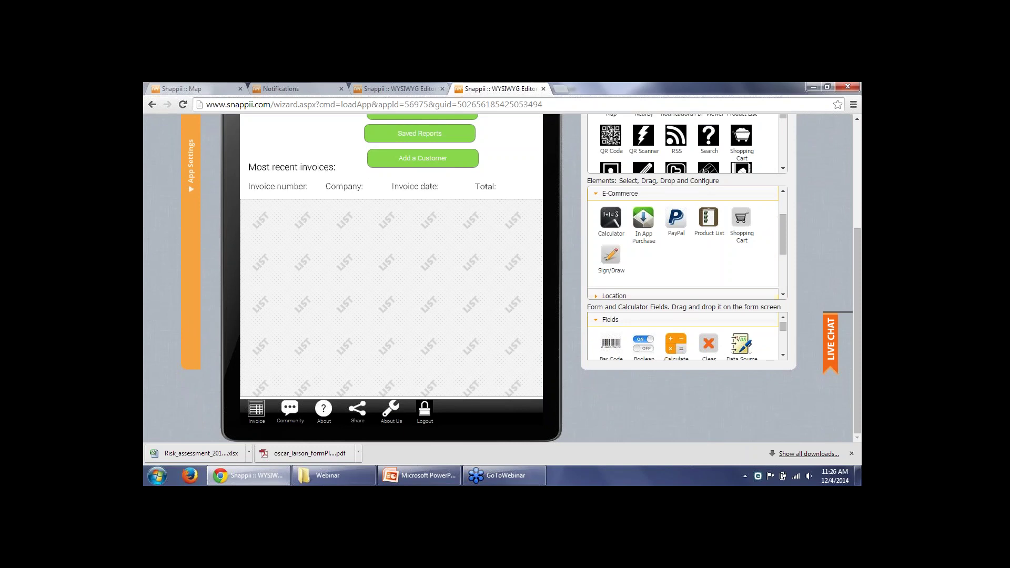
left_click(613, 295)
left_click_drag(782, 249, 782, 219)
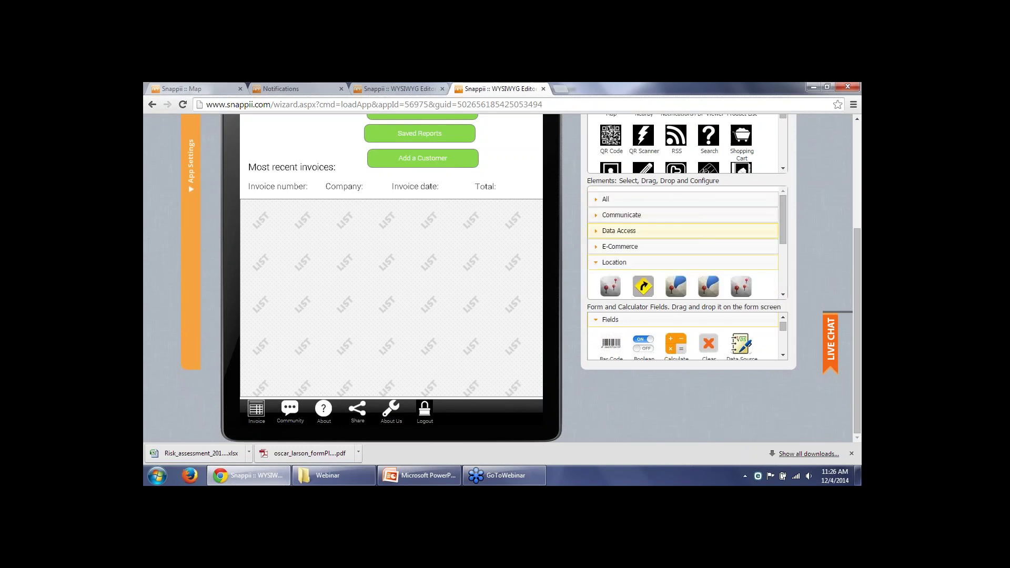
left_click(621, 215)
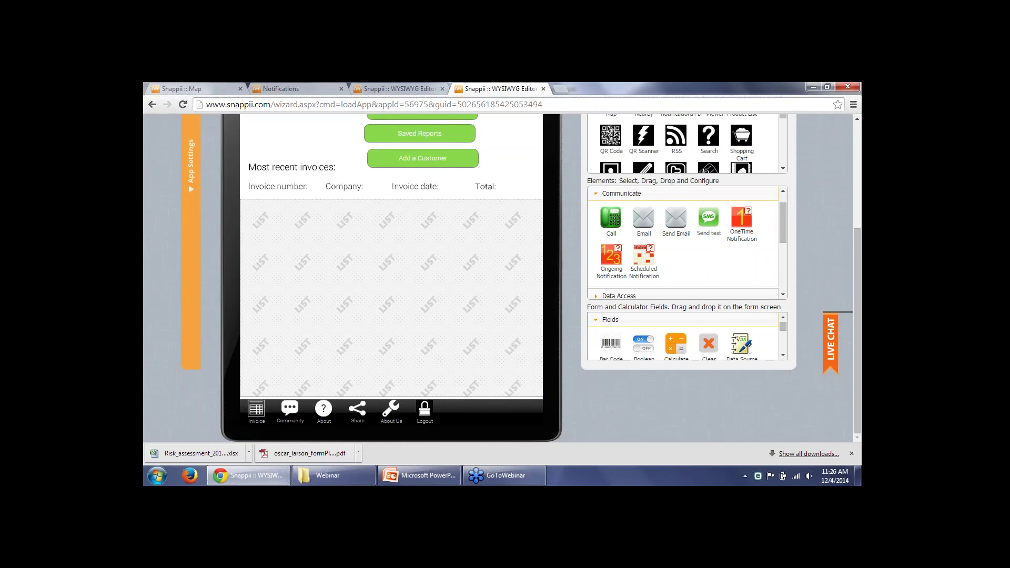
left_click_drag(783, 222, 783, 215)
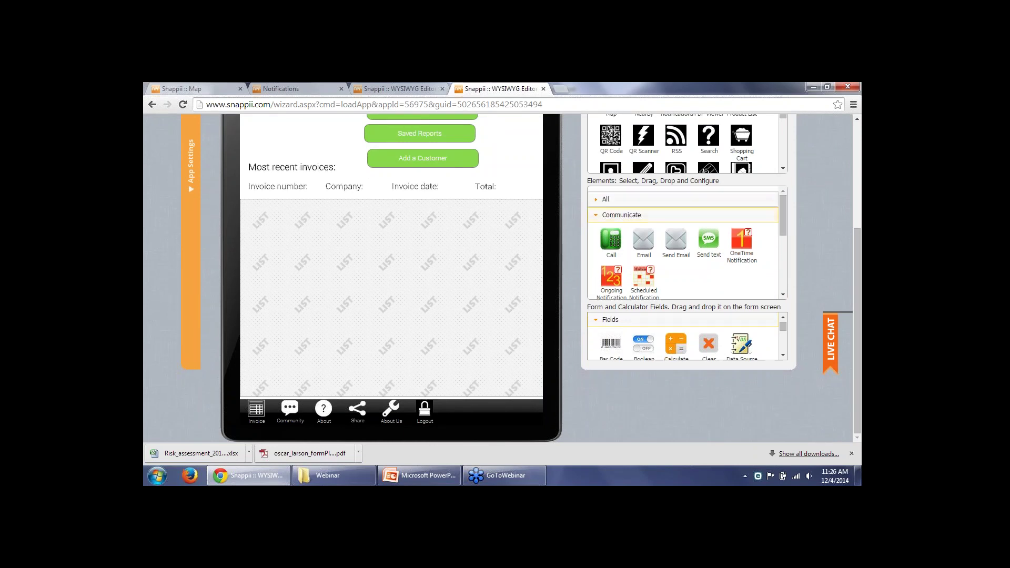